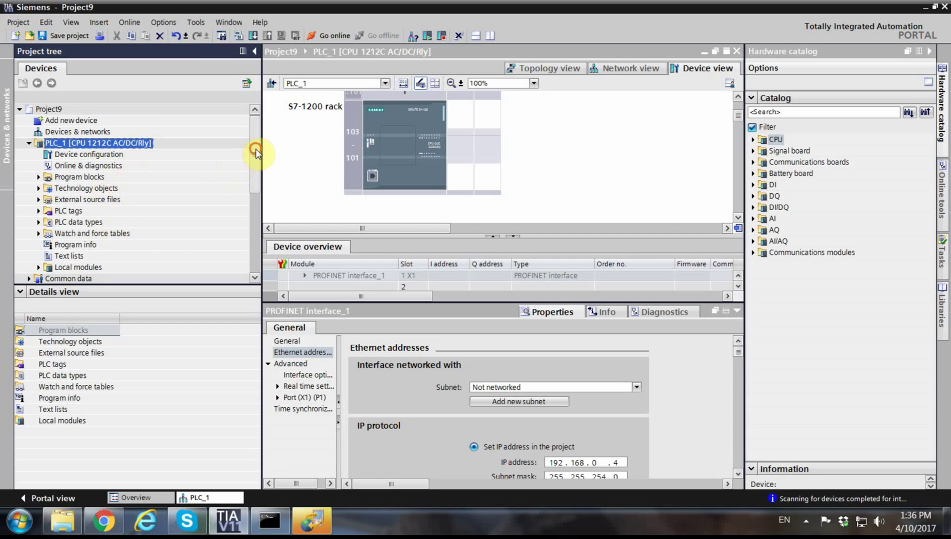
# Check the devices found under Online access on the Intel(R) 82579LM Gigabit Network Connection, including the plc_1 entry.
pyautogui.moveTo(255, 148); pyautogui.dragTo(254, 234)
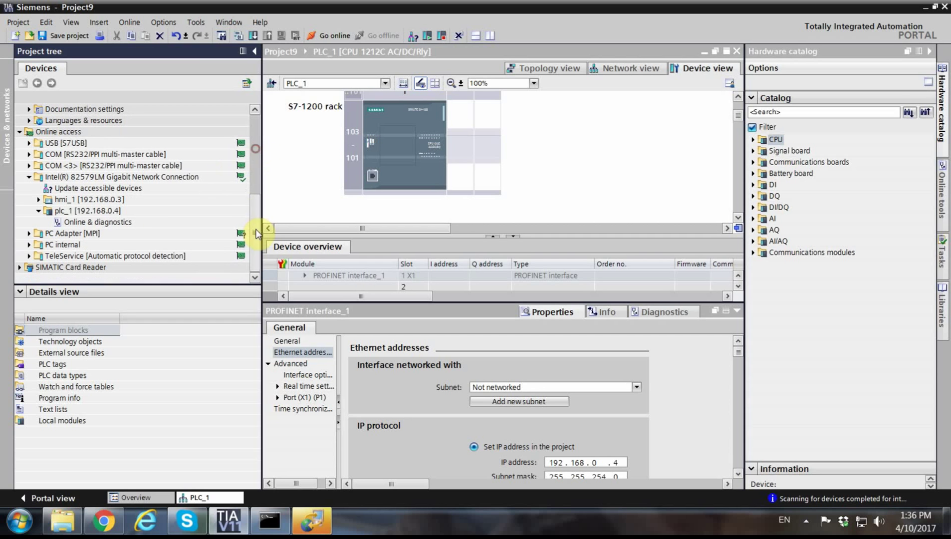
pyautogui.click(67, 177)
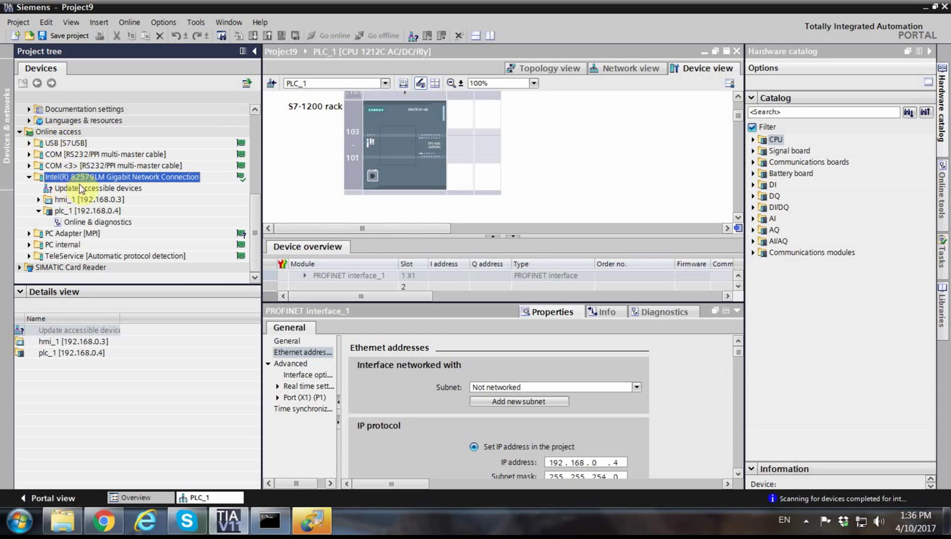
pyautogui.click(95, 211)
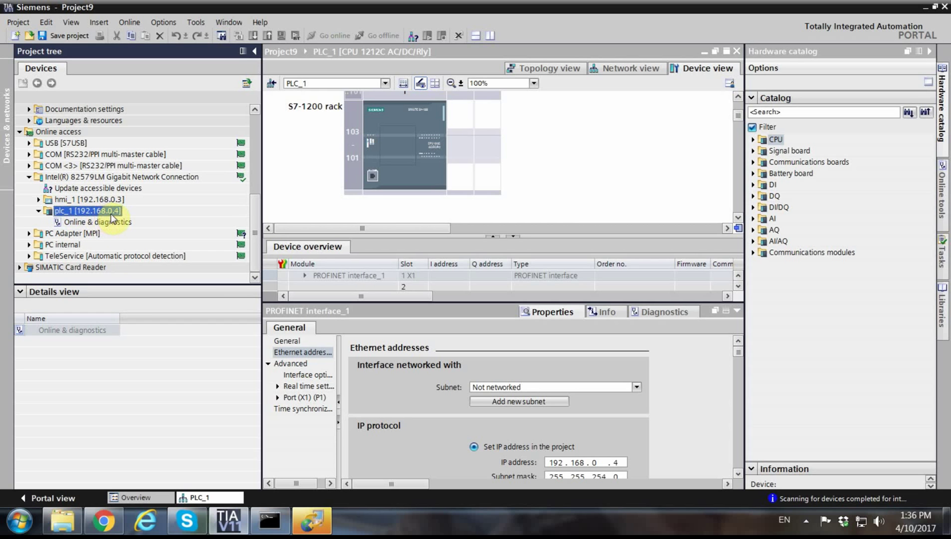
pyautogui.moveTo(259, 191); pyautogui.dragTo(260, 127)
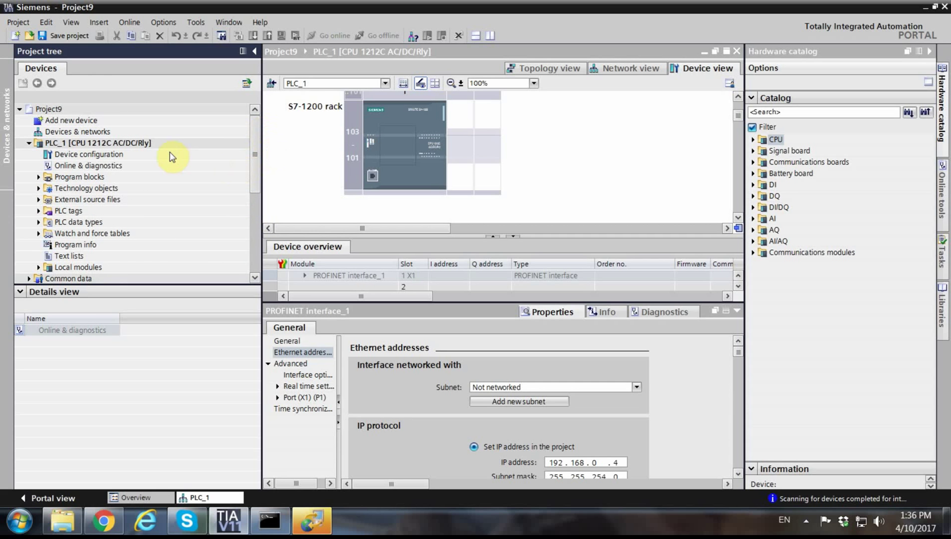
# Open PLC_1's device configuration and compare its PROFINET interface's IP address with the plc_1 entry under Online access.
pyautogui.click(108, 156)
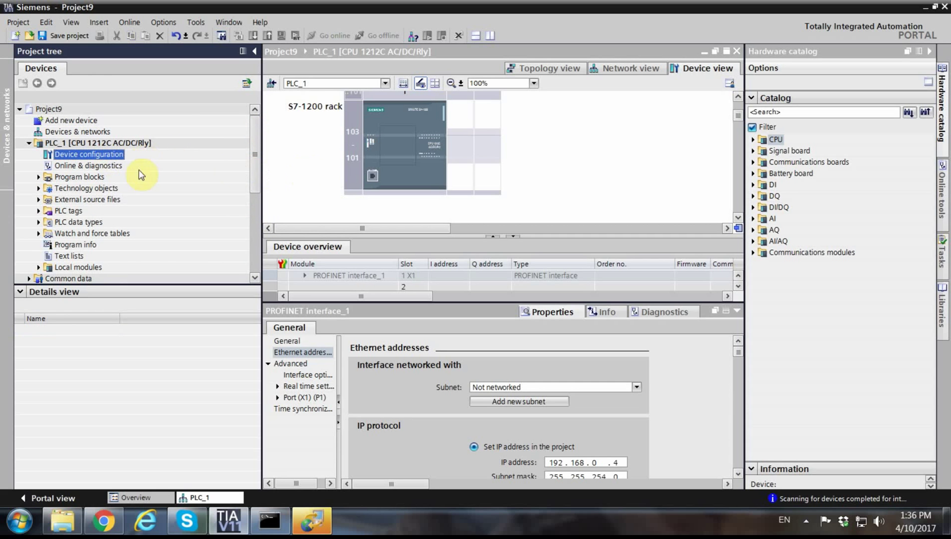
pyautogui.doubleClick(111, 155)
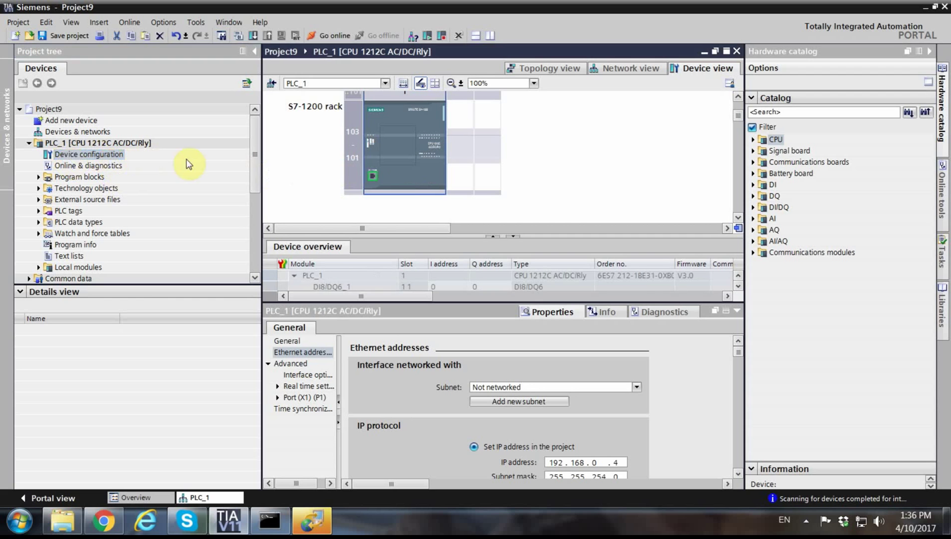
pyautogui.click(373, 175)
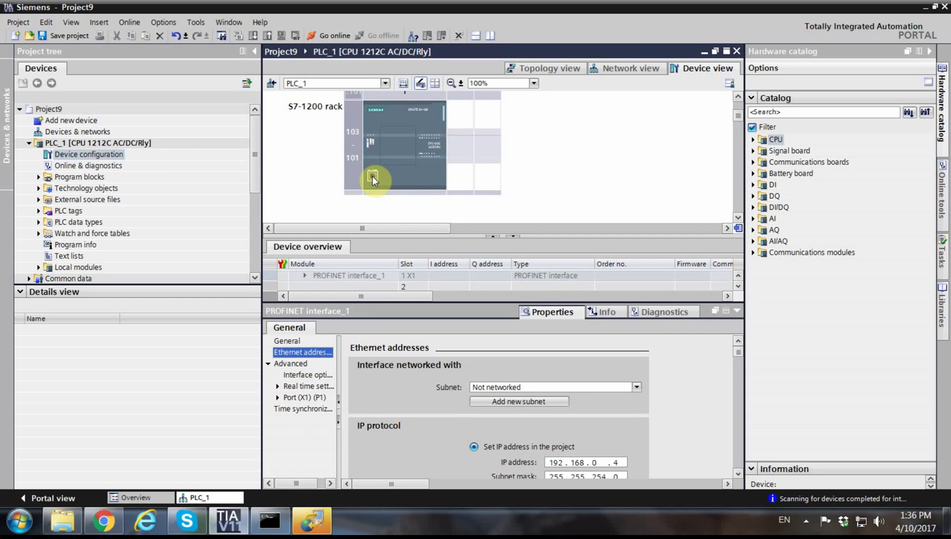
pyautogui.click(738, 473)
pyautogui.scroll(-3, 741, 478)
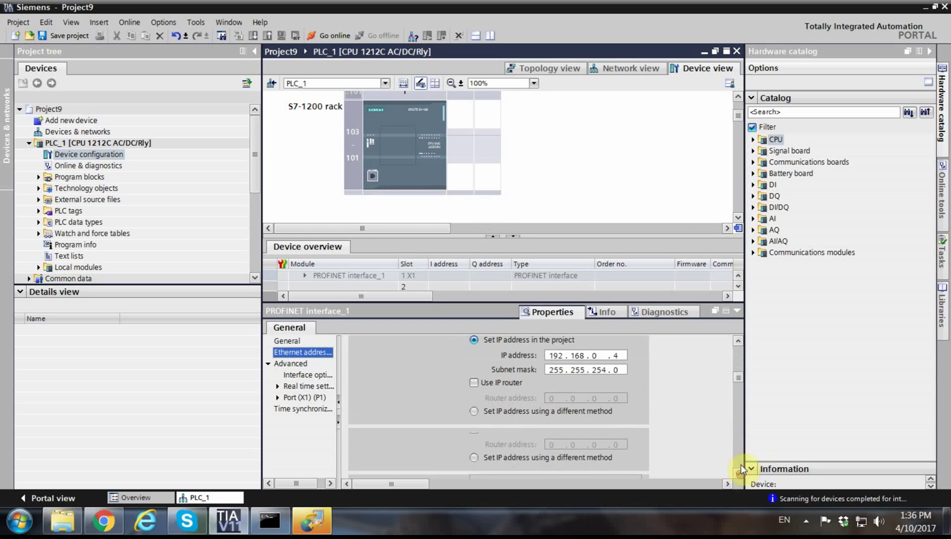
pyautogui.click(575, 358)
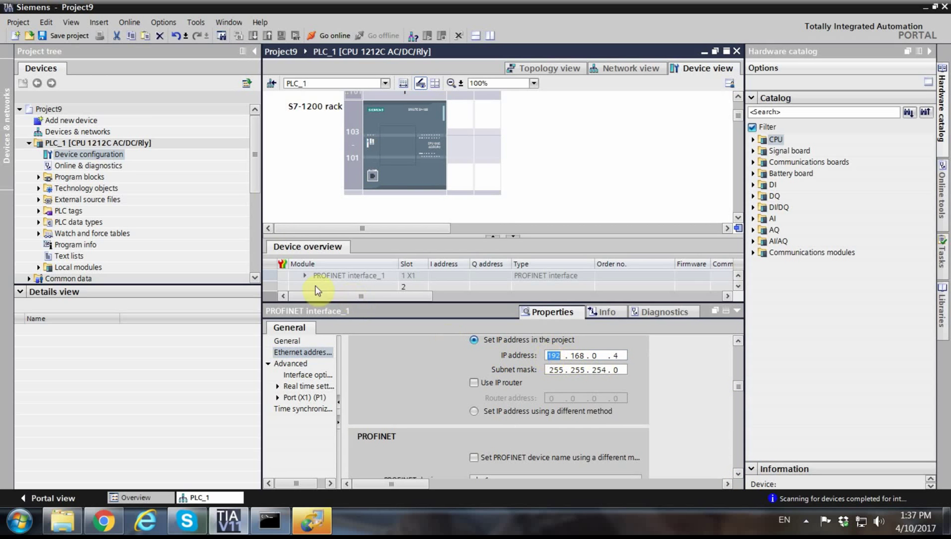
pyautogui.moveTo(254, 176); pyautogui.dragTo(259, 246)
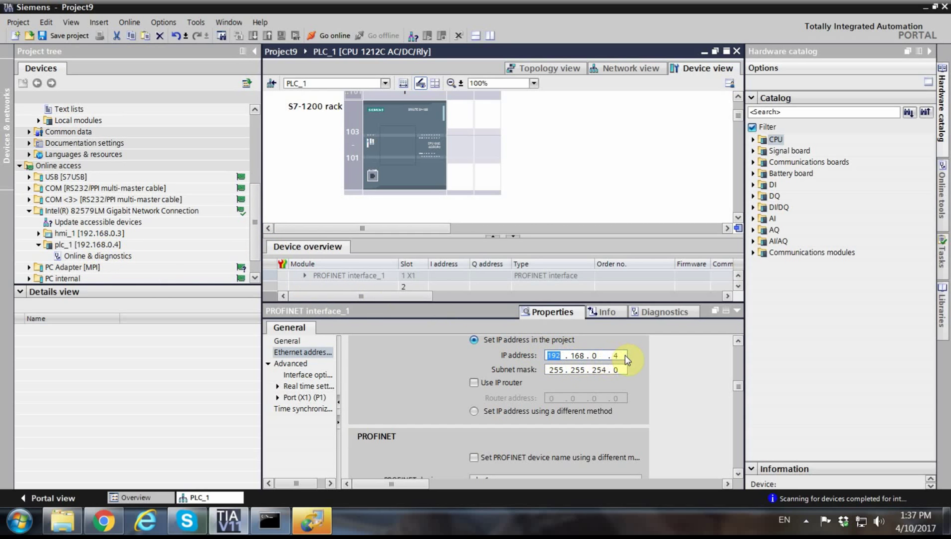
pyautogui.click(601, 149)
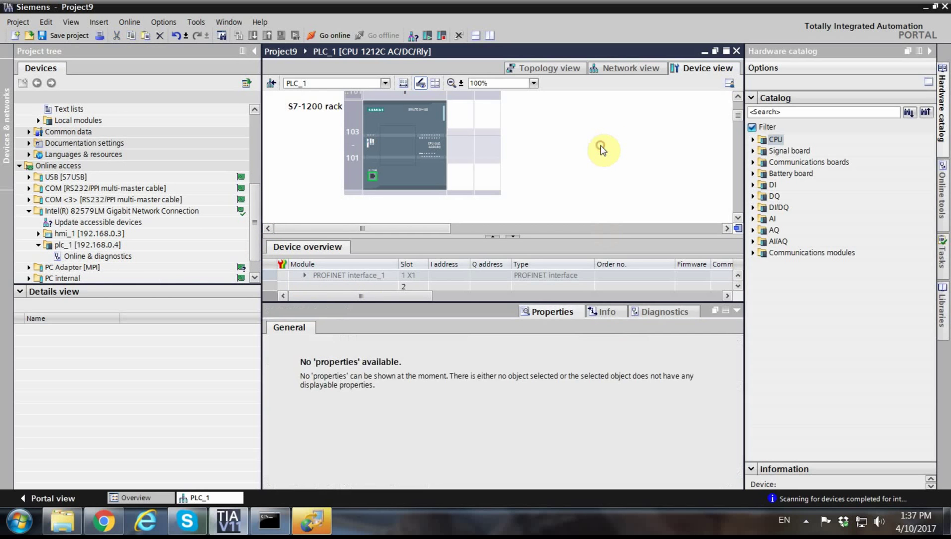
# Inspect the program blocks of PLC_1, including Main [OB1], and collapse the folder again.
pyautogui.scroll(3, 601, 149)
pyautogui.moveTo(252, 229); pyautogui.dragTo(252, 148)
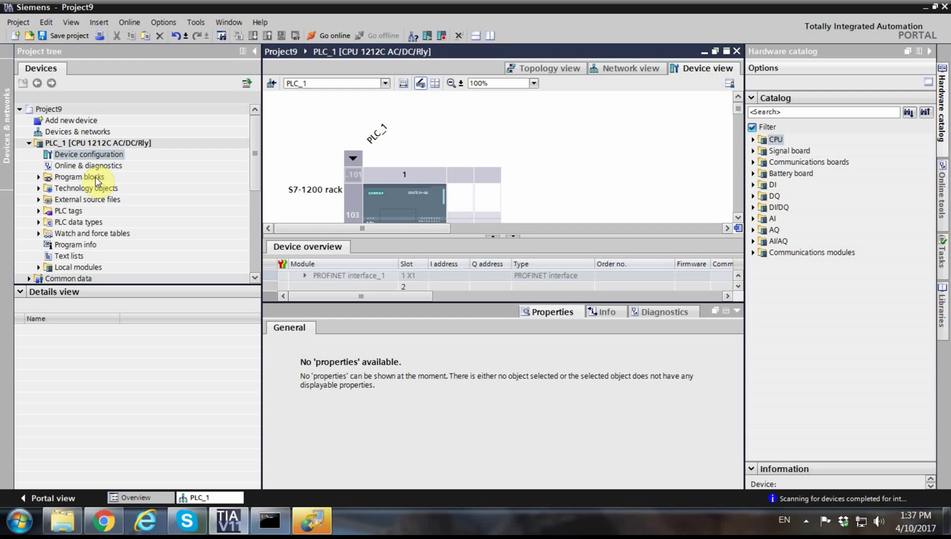
pyautogui.click(38, 177)
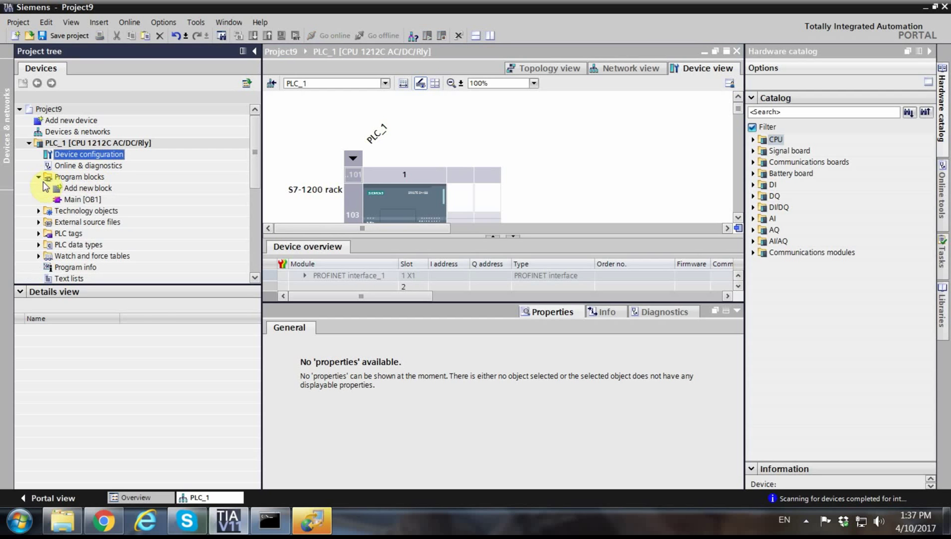
pyautogui.click(73, 199)
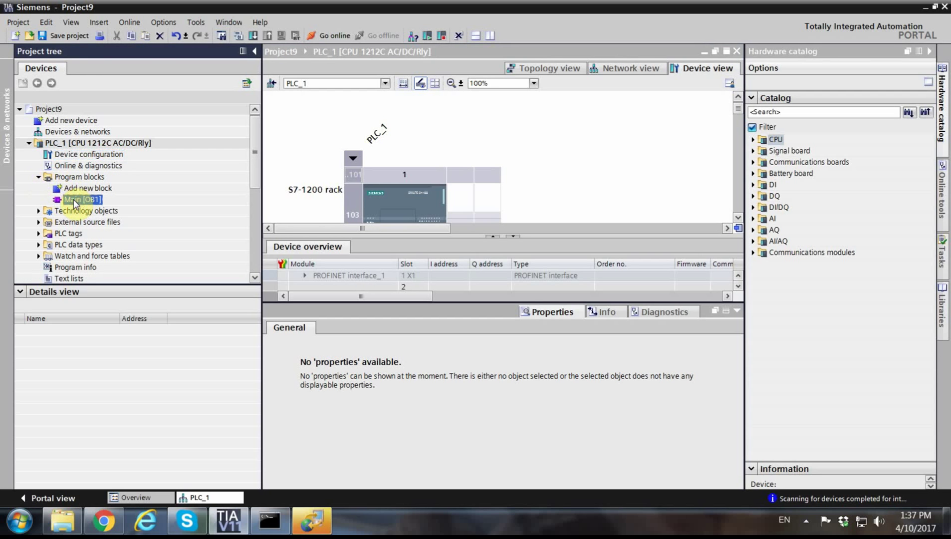
pyautogui.click(39, 177)
pyautogui.moveTo(254, 178); pyautogui.dragTo(254, 186)
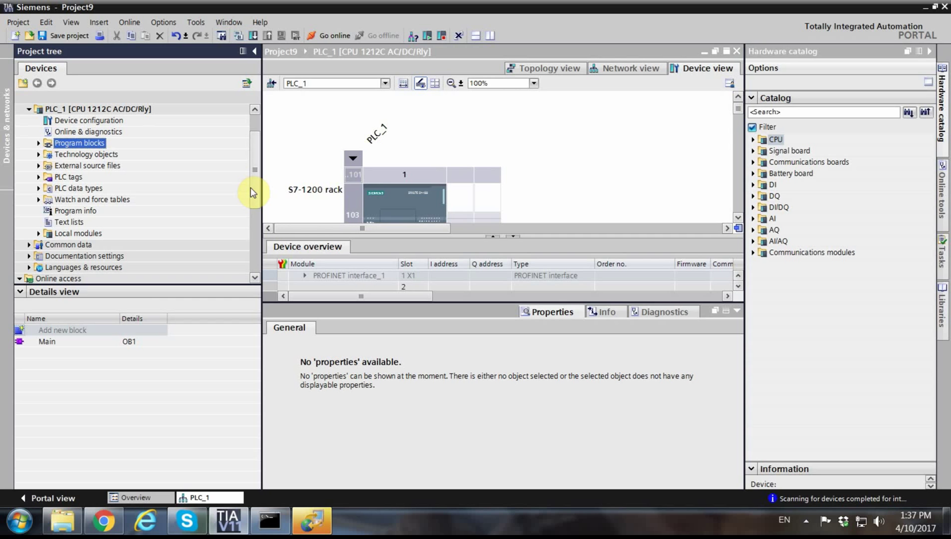
# Recheck the CPU's PROFINET Ethernet address settings against the online plc_1 device on the Intel network adapter.
pyautogui.moveTo(738, 109)
pyautogui.mouseDown()
pyautogui.moveTo(737, 124)
pyautogui.moveTo(735, 114)
pyautogui.mouseUp()
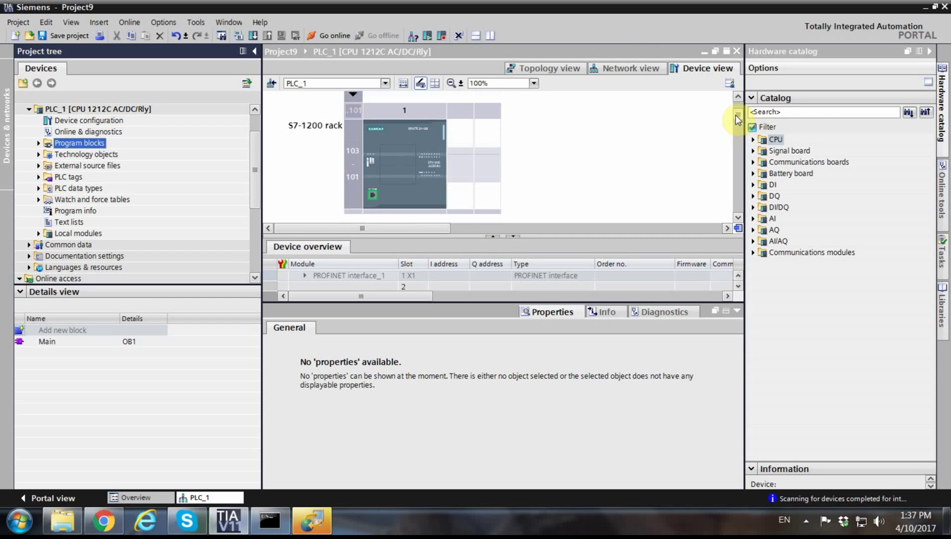
pyautogui.click(370, 196)
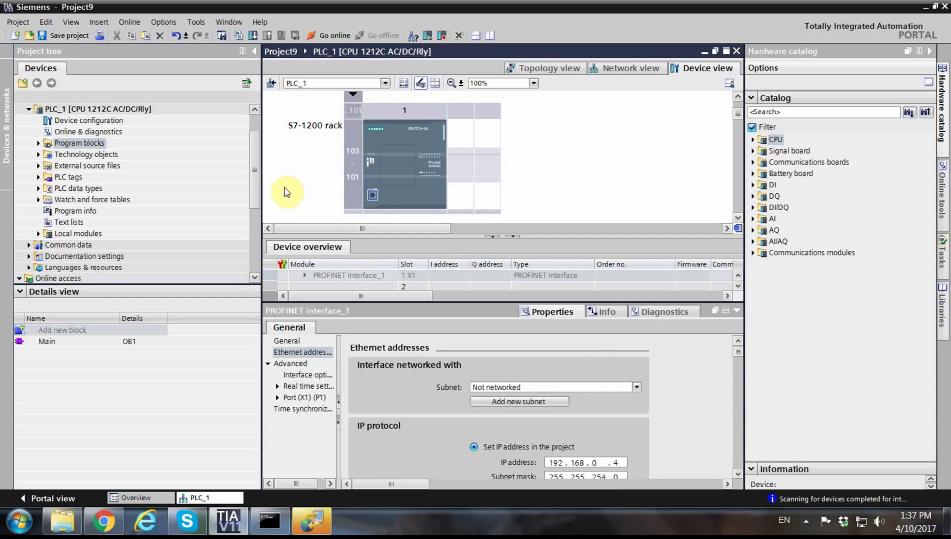
pyautogui.moveTo(256, 195); pyautogui.dragTo(255, 248)
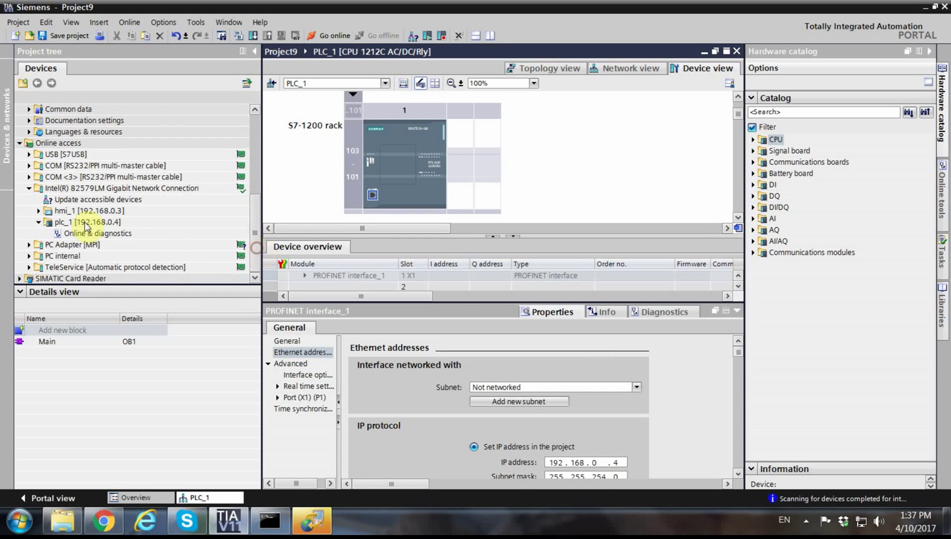
pyautogui.click(442, 198)
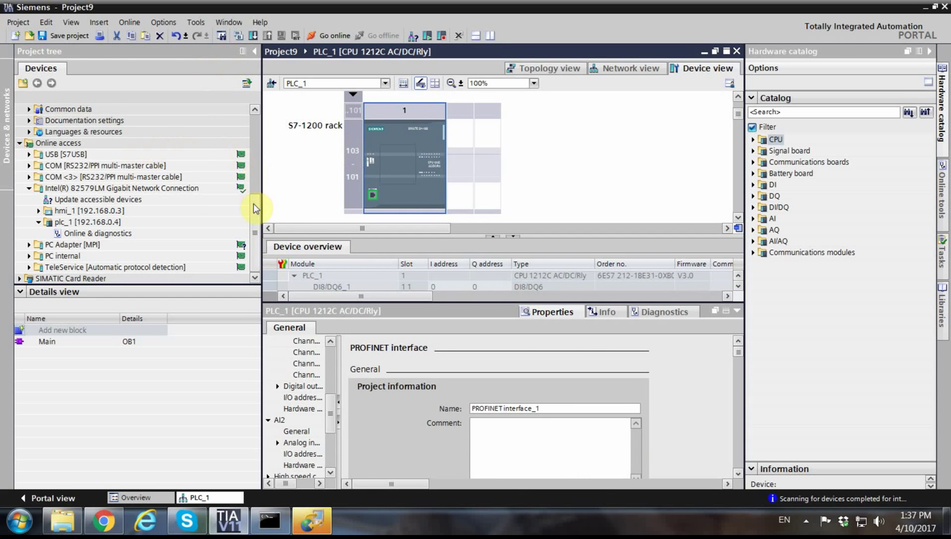
# Start a download to device for PLC_1 and bring up the extended download dialog.
pyautogui.moveTo(255, 204); pyautogui.dragTo(255, 108)
pyautogui.click(78, 144)
pyautogui.rightClick(78, 143)
pyautogui.moveTo(185, 292)
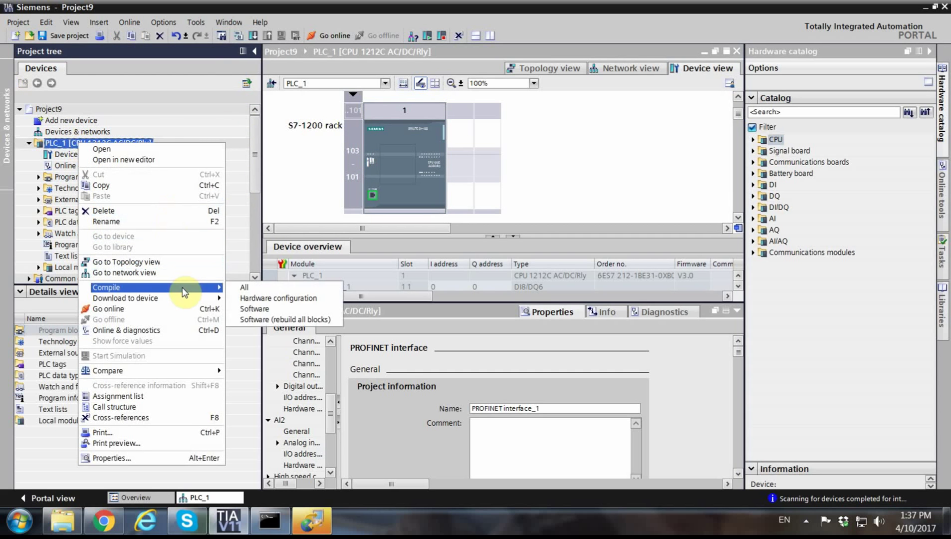
pyautogui.click(250, 296)
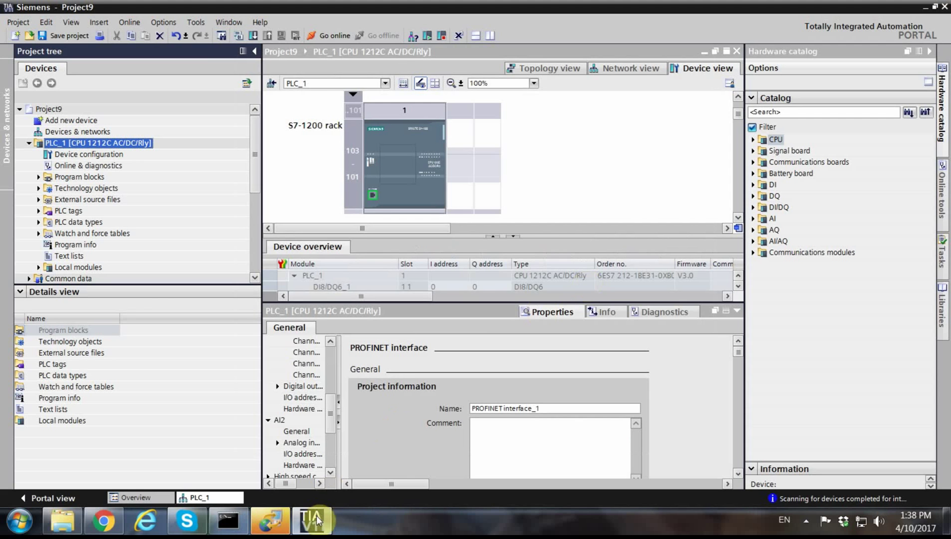
pyautogui.moveTo(316, 524)
pyautogui.click(329, 450)
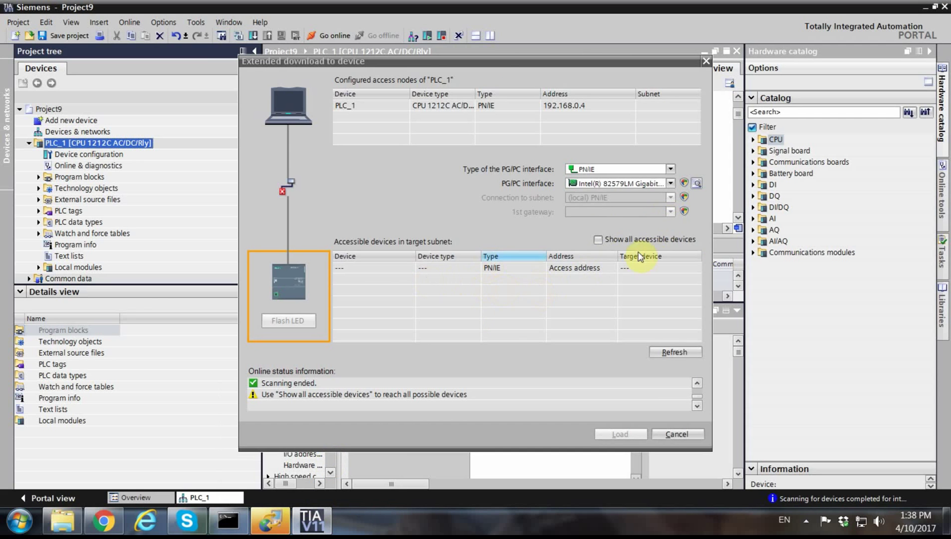
# Show all accessible devices, select the S7-1200 plc_1 at 192.168.0.4 and try to load the project to it.
pyautogui.click(598, 240)
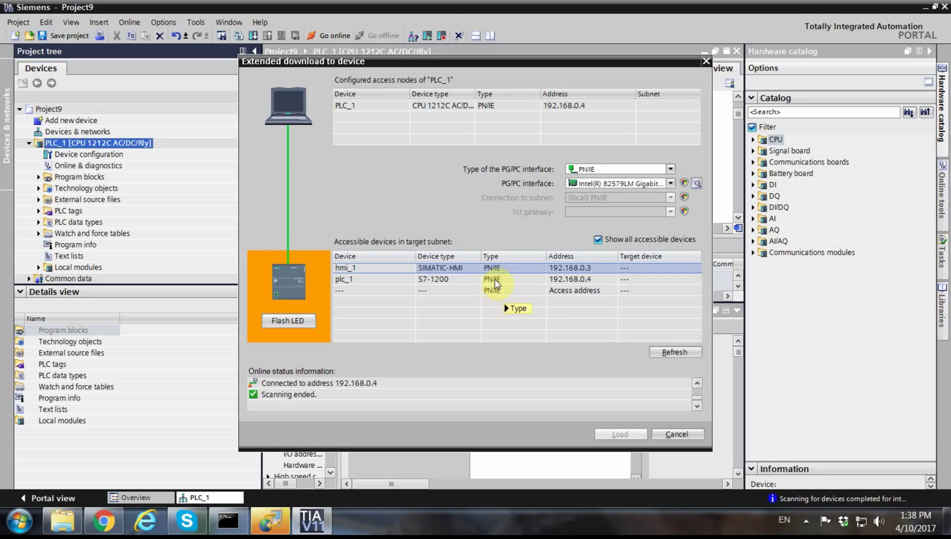
pyautogui.click(494, 281)
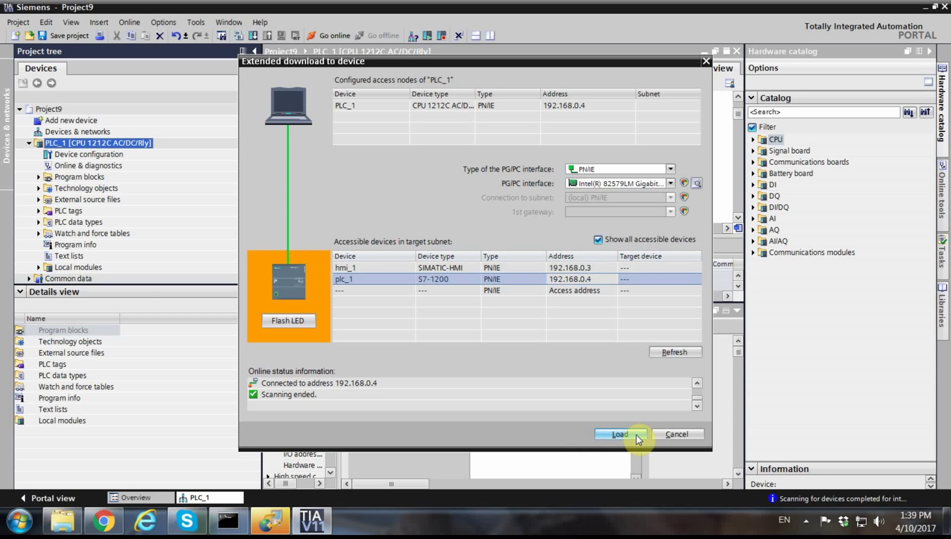
pyautogui.click(636, 434)
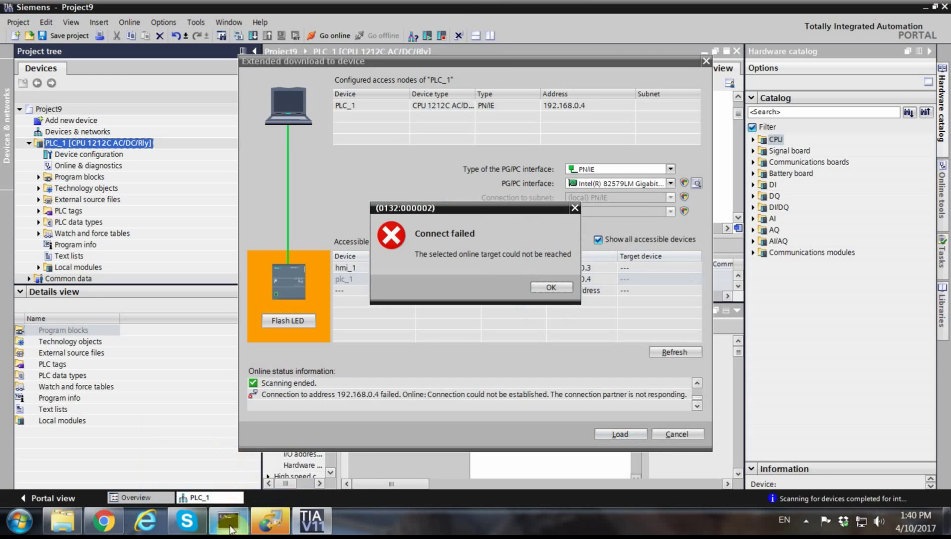
pyautogui.click(549, 288)
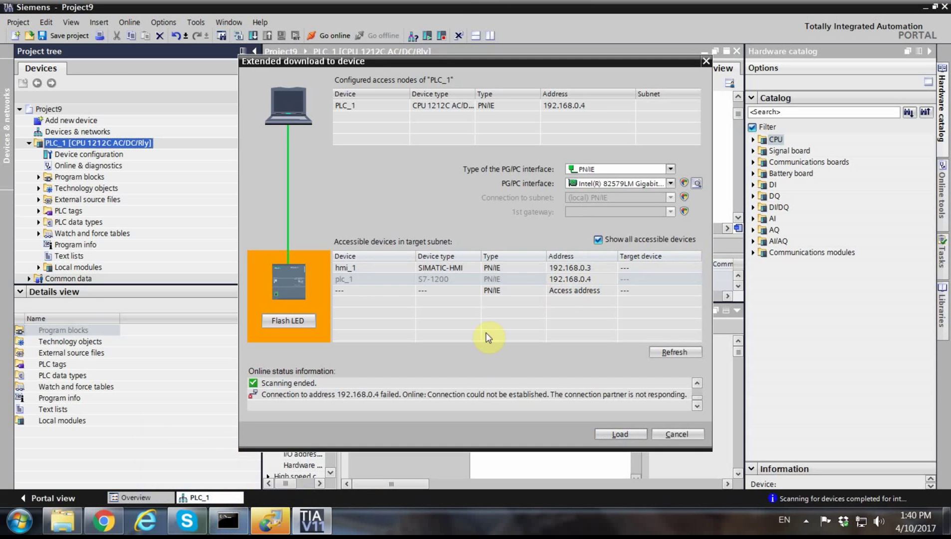
# Switch to the Command Prompt and check the computer's IPv4 address and subnet mask in the ipconfig output.
pyautogui.click(231, 523)
pyautogui.moveTo(396, 30); pyautogui.dragTo(738, 95)
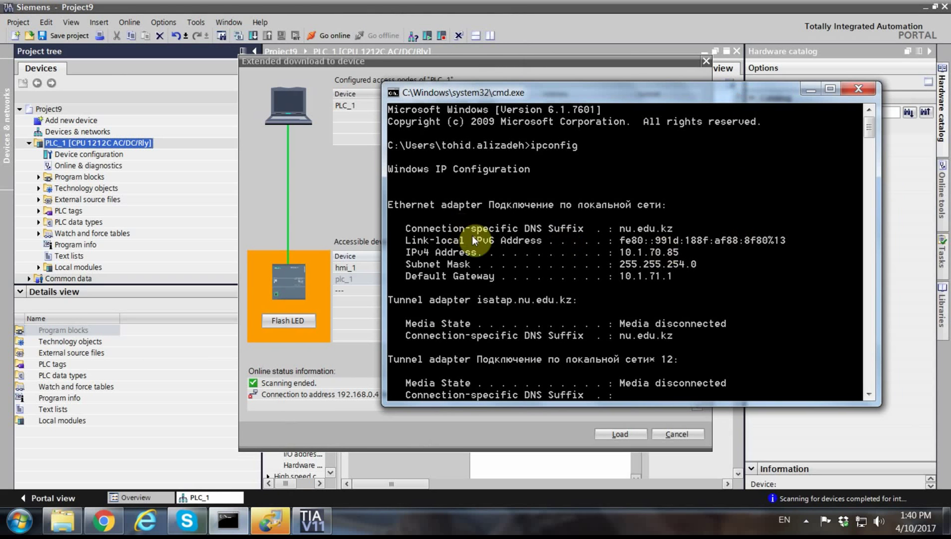
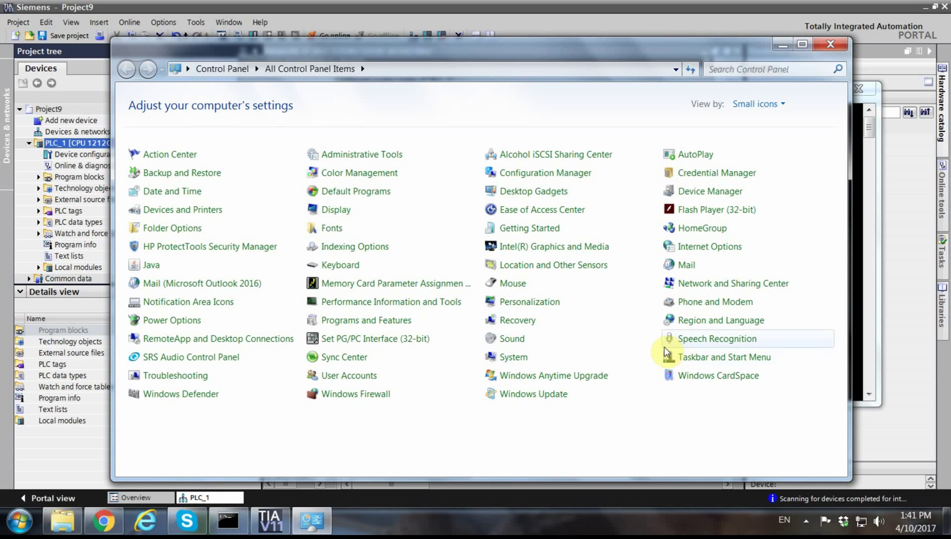
# From Control Panel's Network and Sharing Center, open the properties of the Intel(R) 82579LM Gigabit local area connection.
pyautogui.click(737, 284)
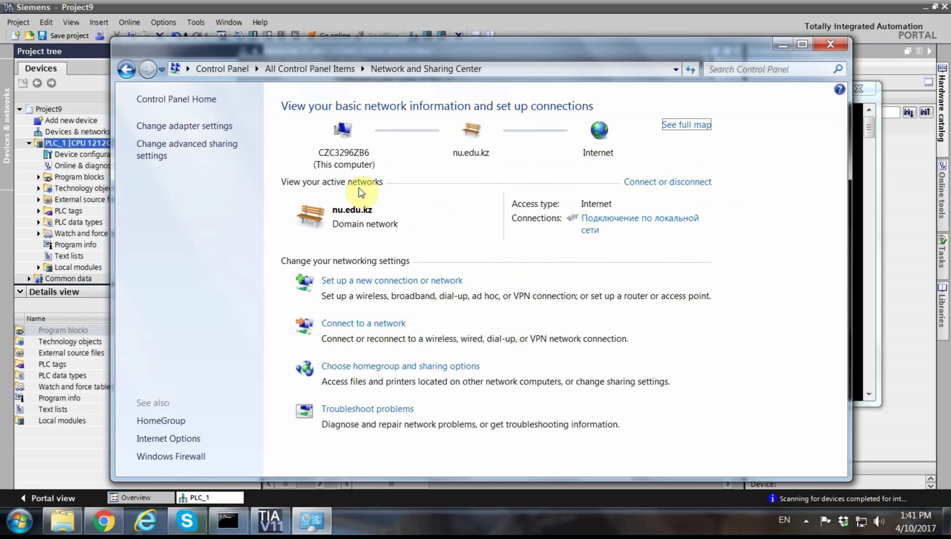
pyautogui.click(190, 126)
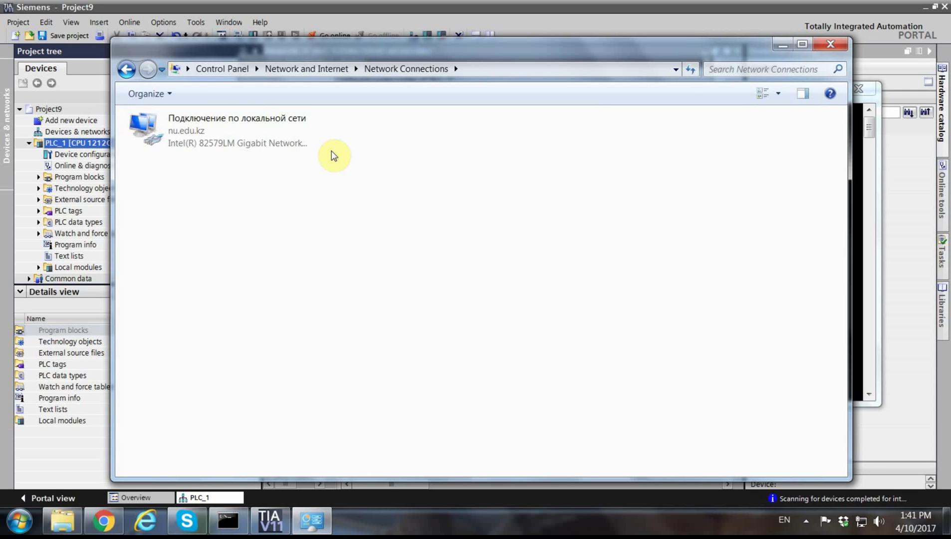
pyautogui.click(218, 142)
pyautogui.rightClick(217, 138)
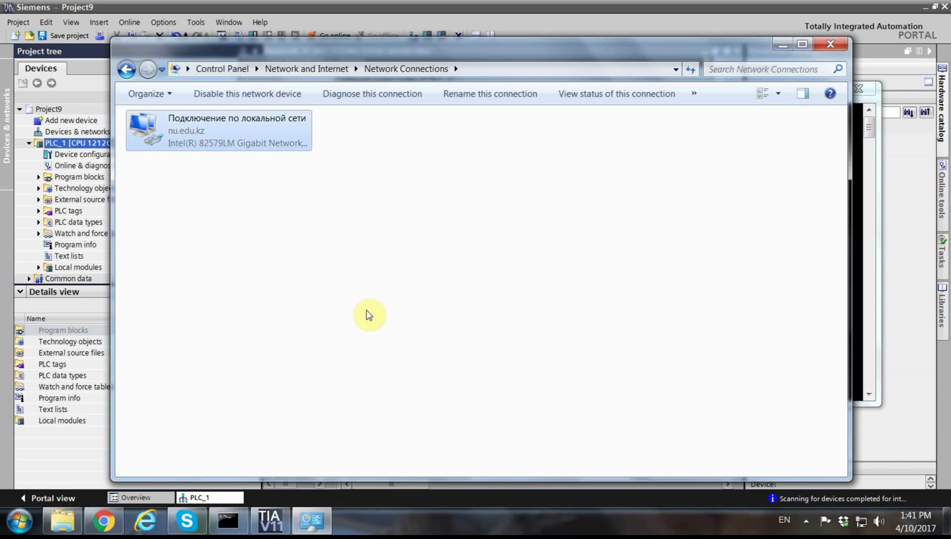
pyautogui.click(292, 272)
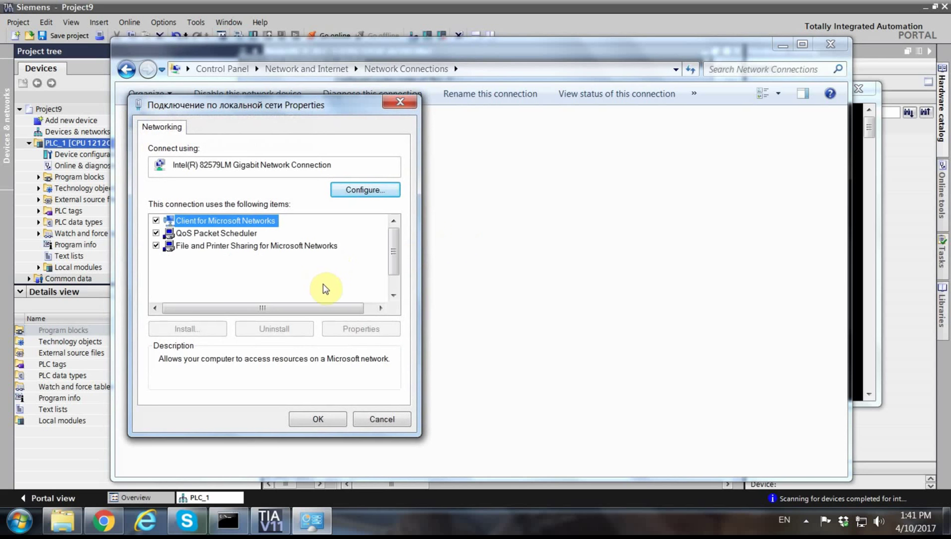
# Open the connection's Internet Protocol Version 4 (TCP/IPv4) properties and place that dialog beside the connection properties.
pyautogui.click(301, 295)
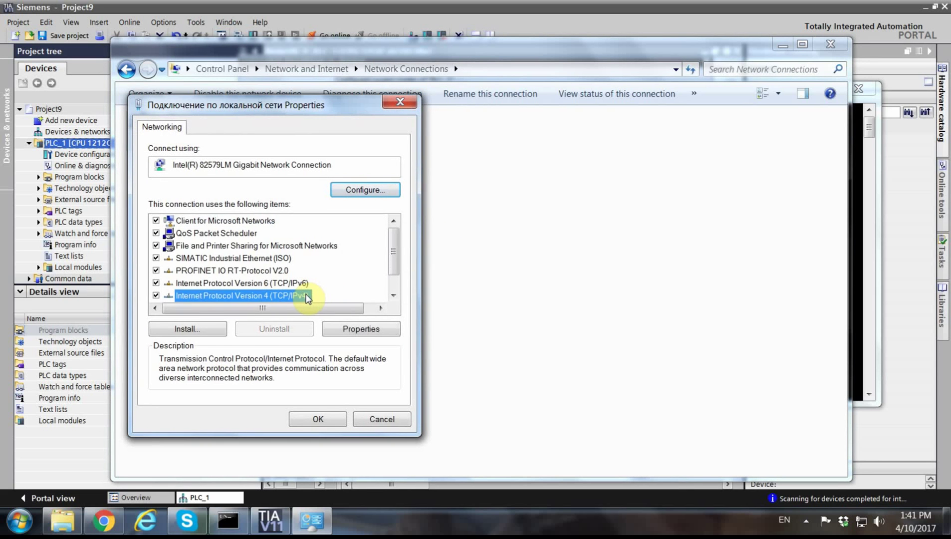
pyautogui.scroll(-1, 311, 295)
pyautogui.click(358, 329)
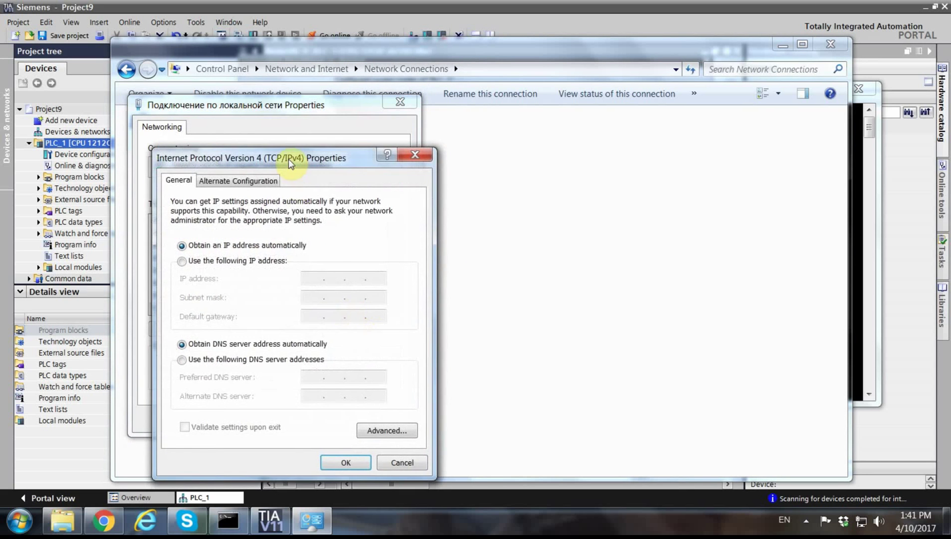
pyautogui.moveTo(318, 155); pyautogui.dragTo(617, 129)
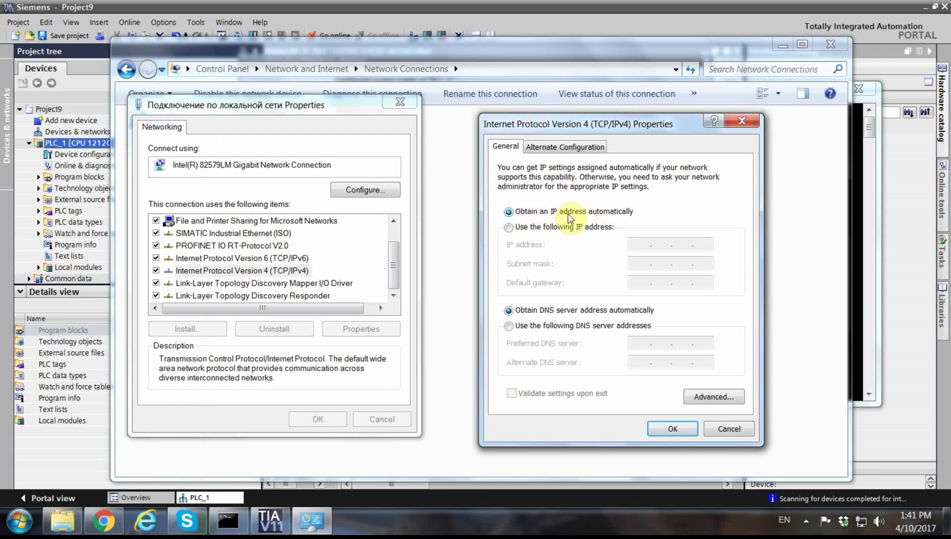
# Assign the connection the static IP address 192.168.0.5 with subnet mask 255.255.255.0, apply it and close the connection properties.
pyautogui.click(529, 229)
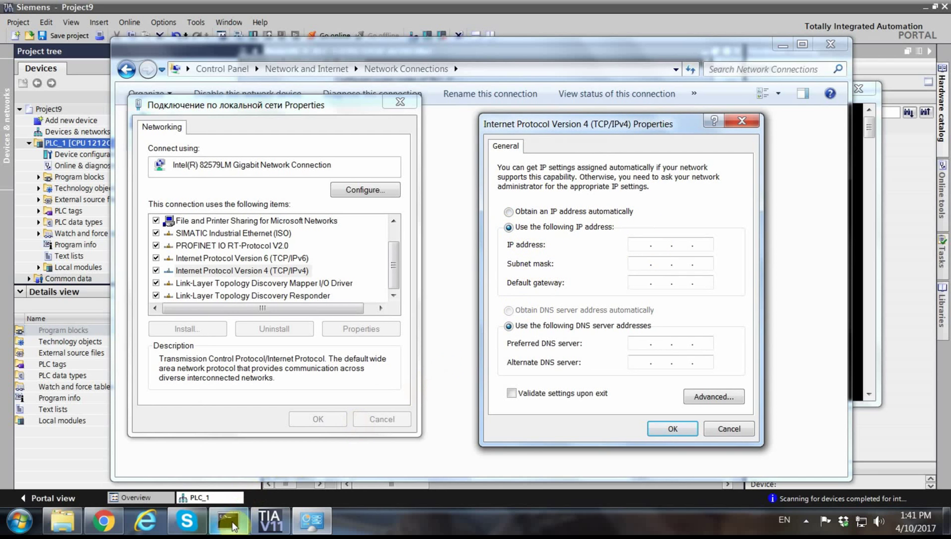
pyautogui.click(272, 522)
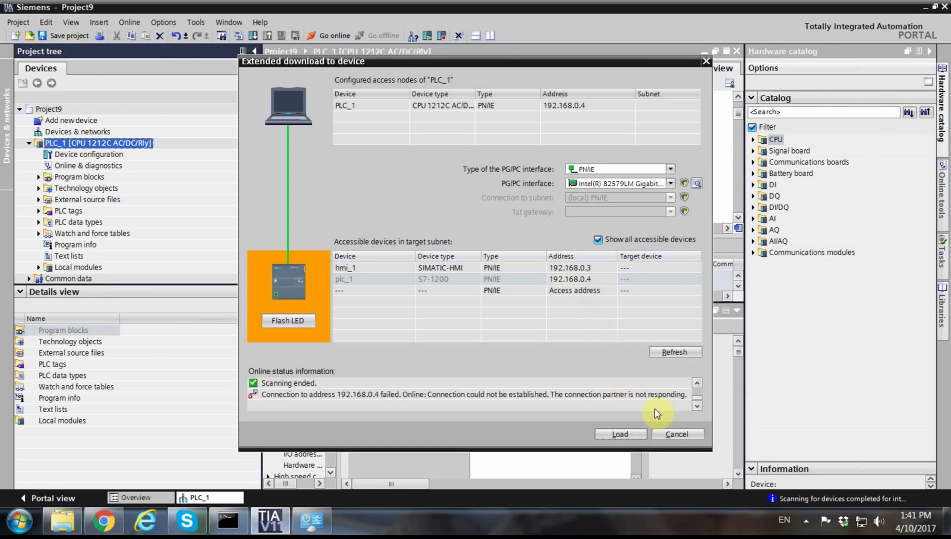
pyautogui.click(310, 527)
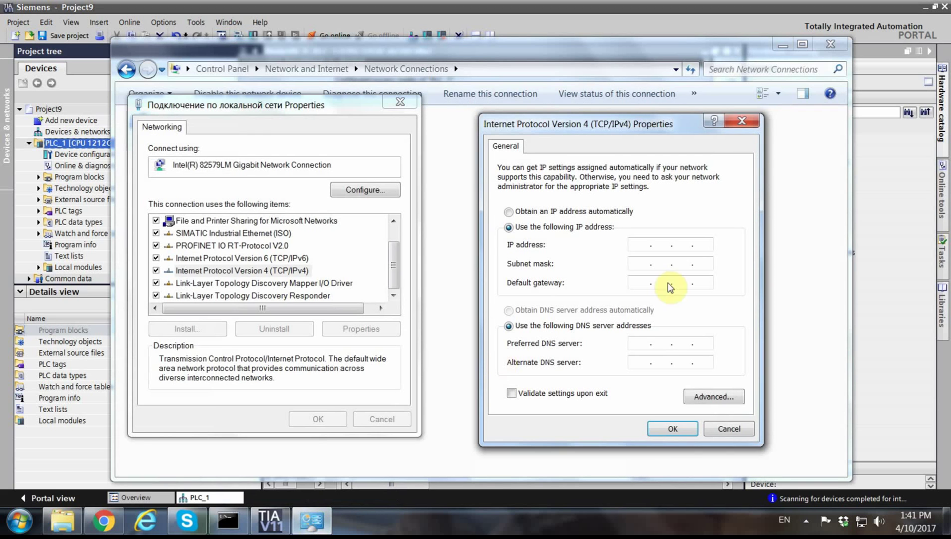
pyautogui.click(639, 244)
pyautogui.write('192 . 168 . 0 .')
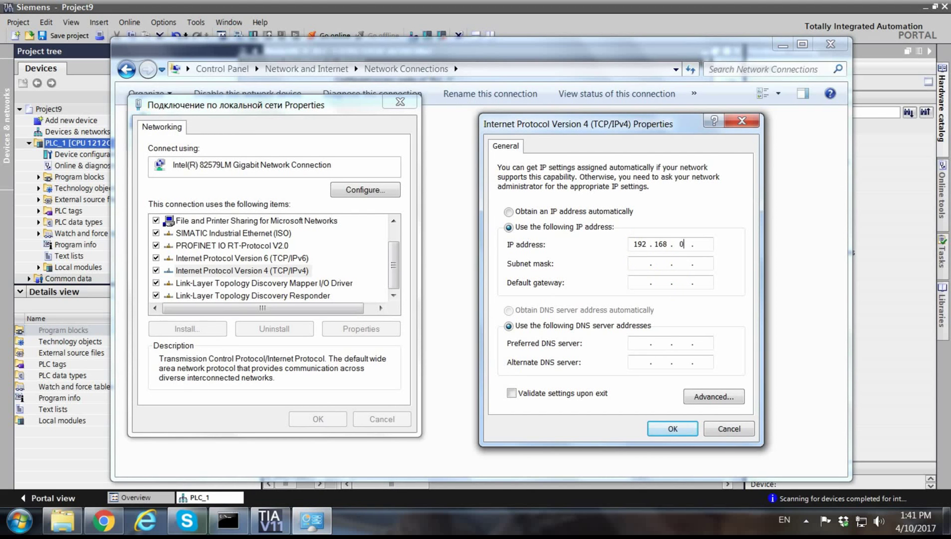
pyautogui.press('Tab')
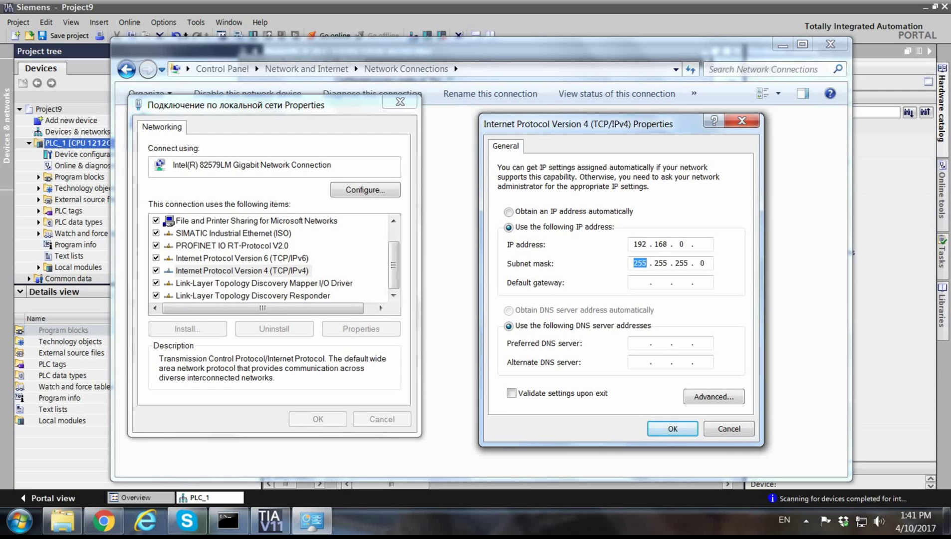
pyautogui.click(704, 244)
pyautogui.write('5')
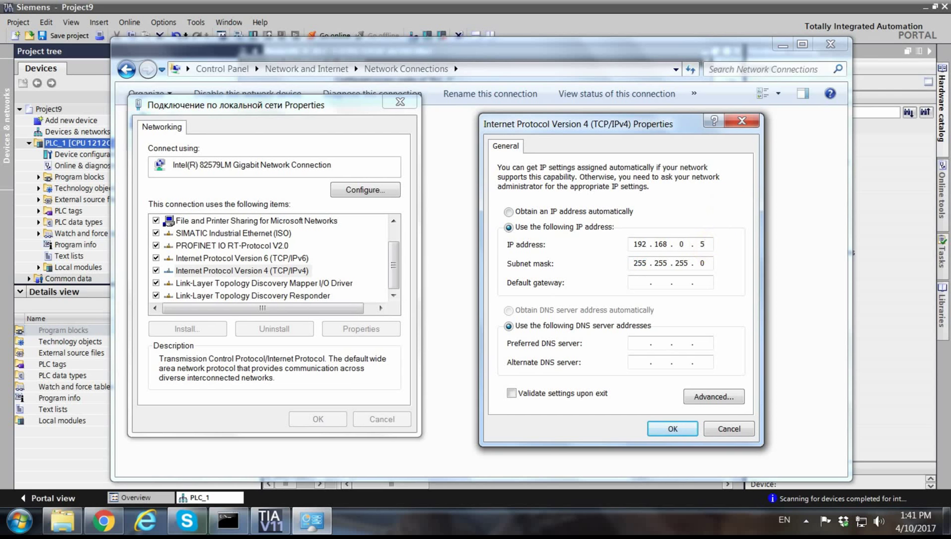
pyautogui.click(673, 428)
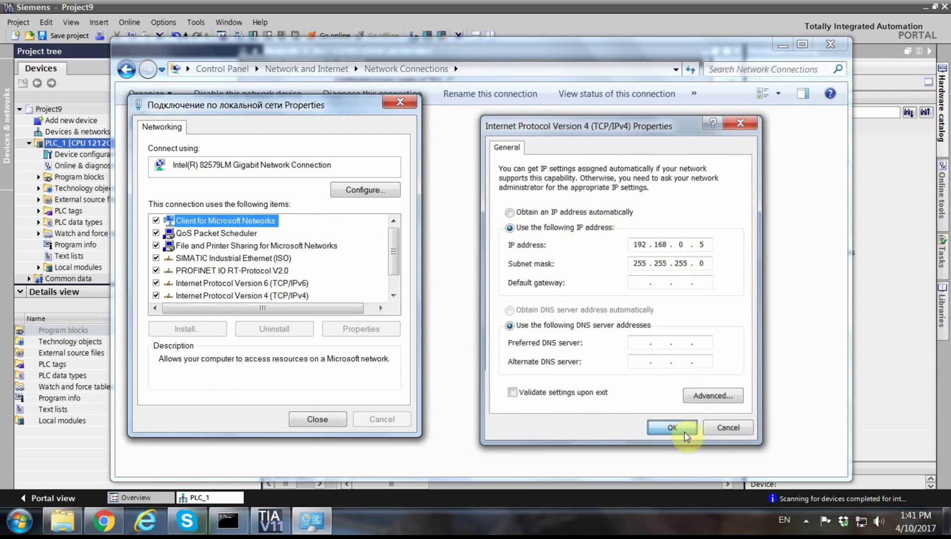
pyautogui.click(318, 419)
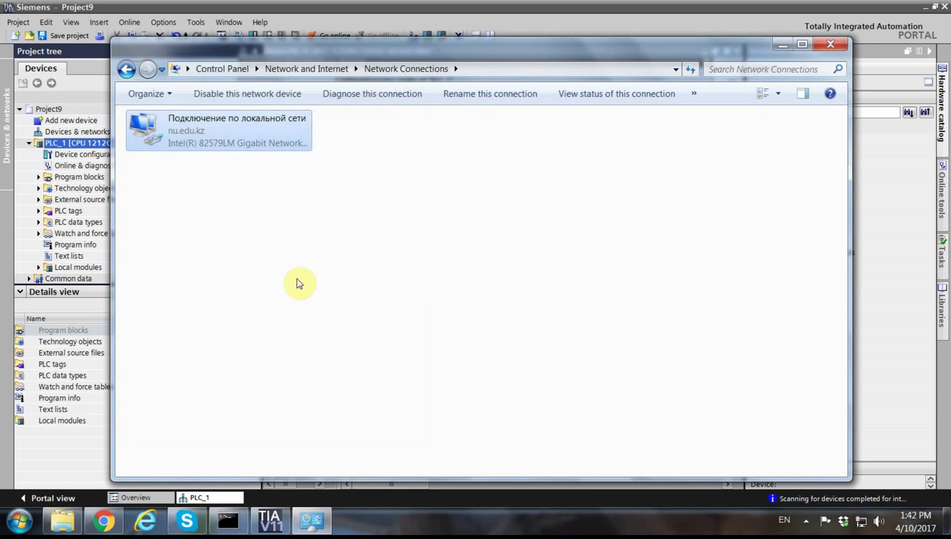
# Switch to the Command Prompt and run ipconfig again to check the adapter's IPv4 address and subnet mask.
pyautogui.click(228, 521)
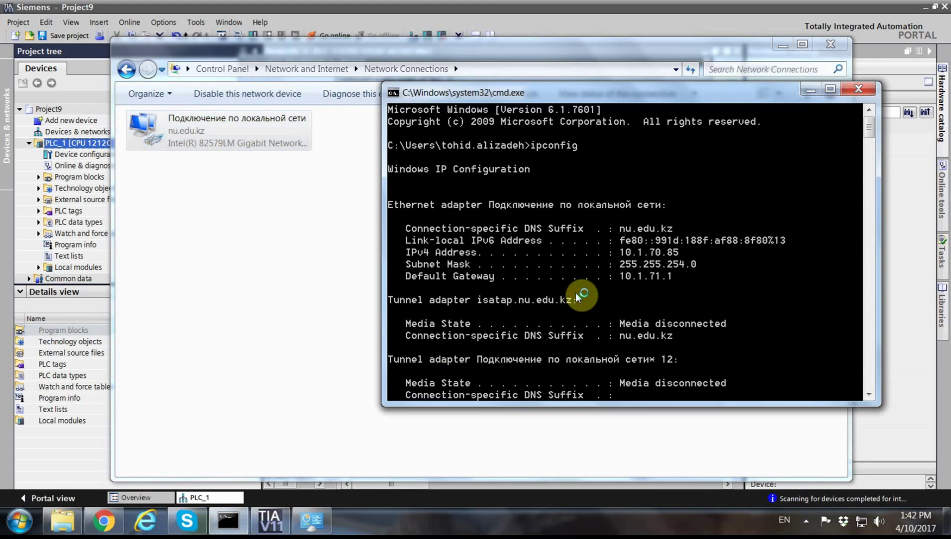
pyautogui.scroll(-3, 577, 297)
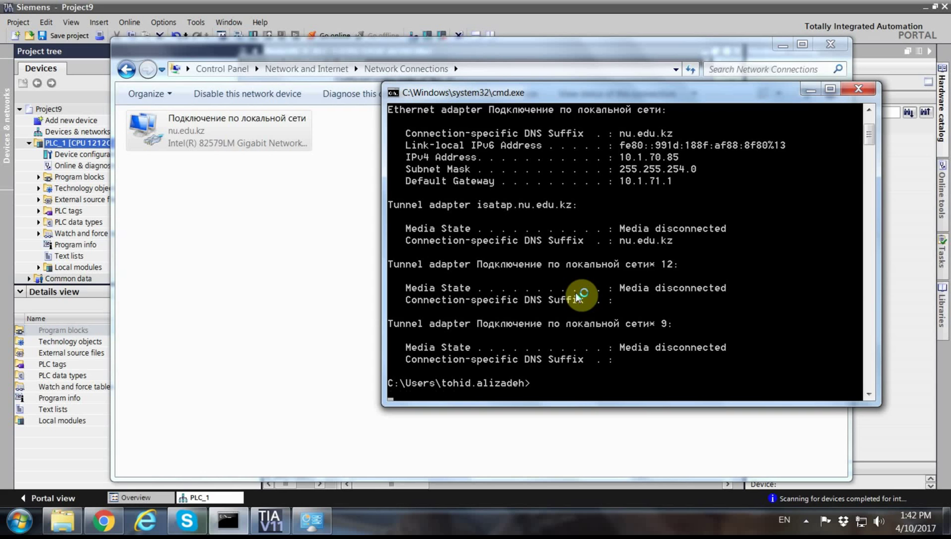
pyautogui.press('Return')
pyautogui.press('Return')
pyautogui.press('Return')
pyautogui.press('Return')
pyautogui.press('Return')
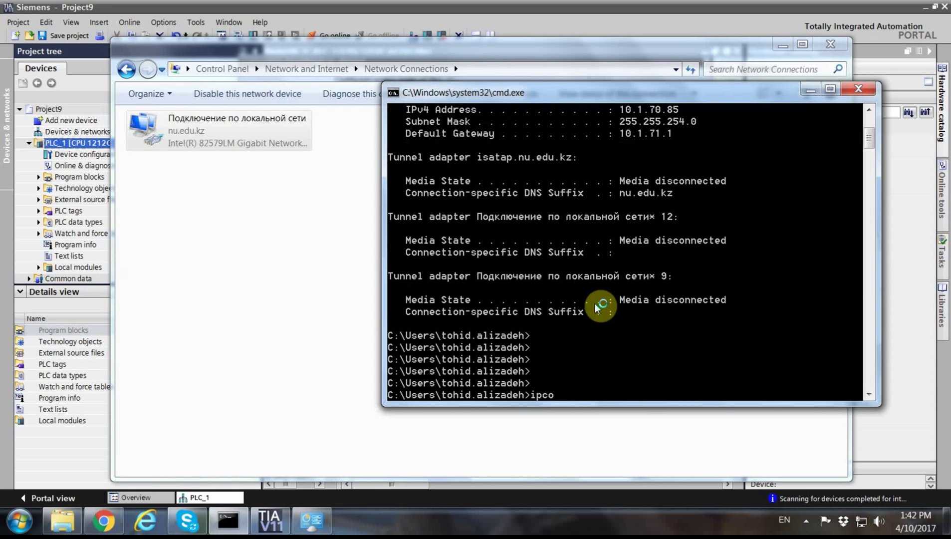
pyautogui.press('Return')
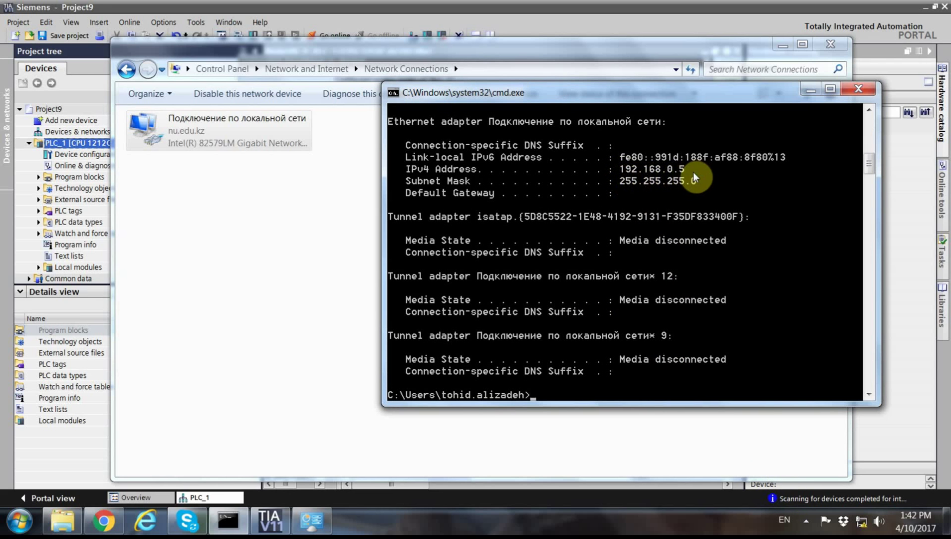
# Minimize the Command Prompt and Network Connections windows and cancel the open extended download in TIA Portal.
pyautogui.click(810, 89)
pyautogui.click(783, 46)
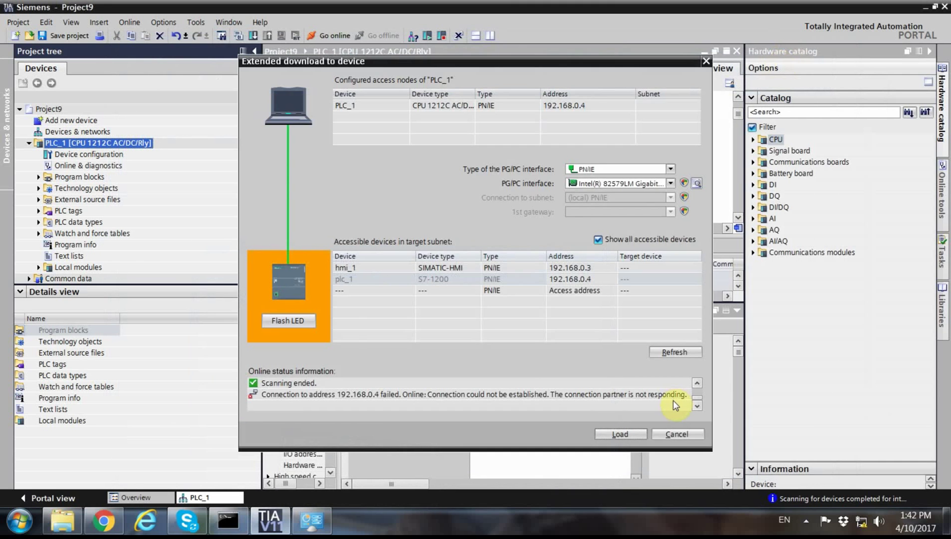
pyautogui.click(671, 433)
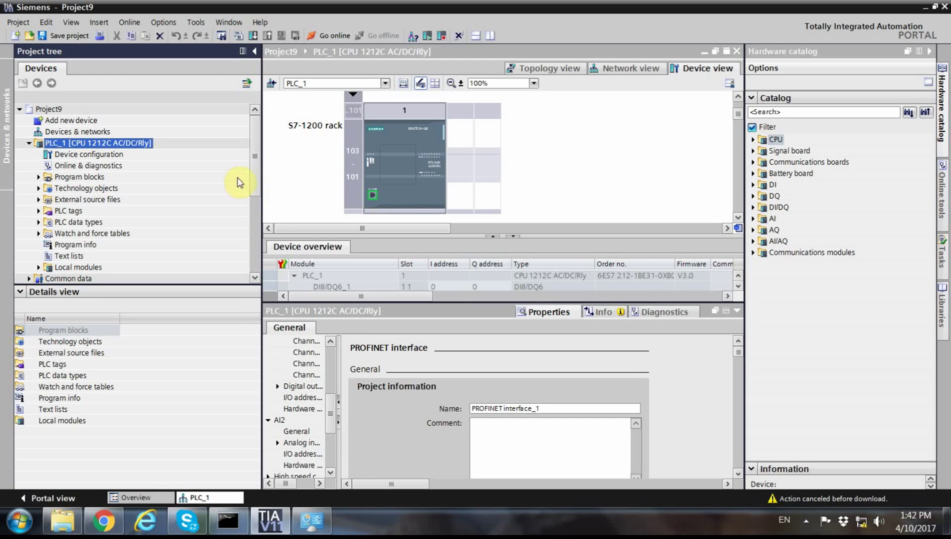
# Under Online access, update the accessible devices of the Intel(R) 82579LM Gigabit Network Connection and select PLC_1 [192.168.0.4].
pyautogui.click(255, 171)
pyautogui.scroll(-5, 254, 216)
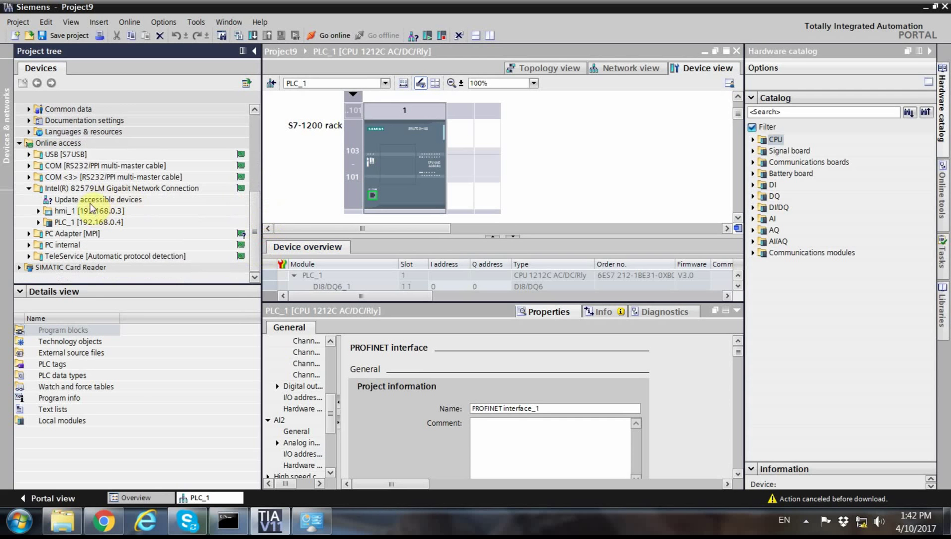
pyautogui.click(90, 199)
pyautogui.doubleClick(90, 200)
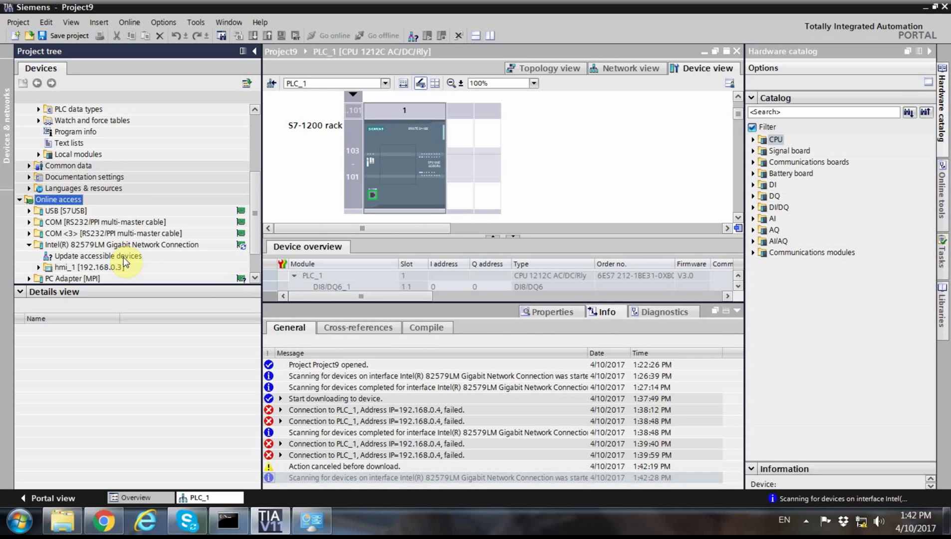
pyautogui.scroll(-2, 132, 257)
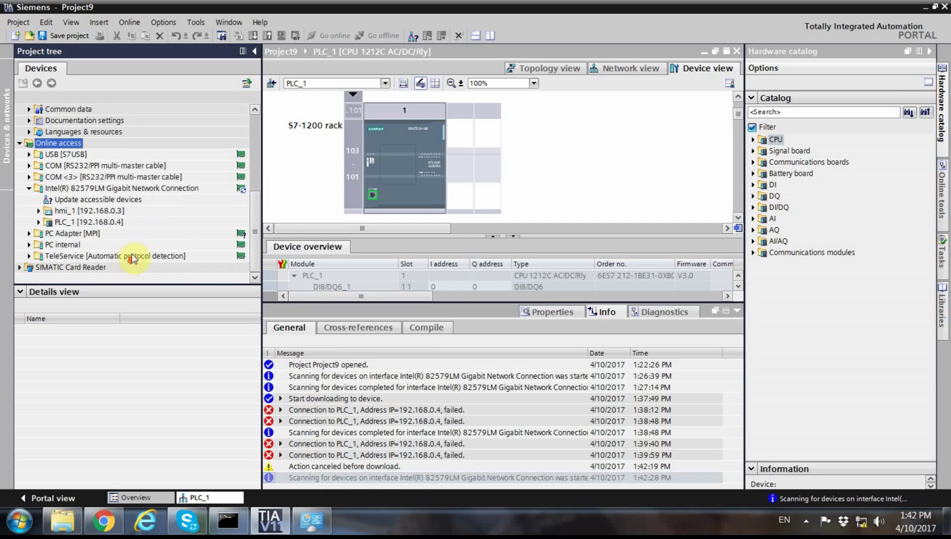
pyautogui.click(118, 222)
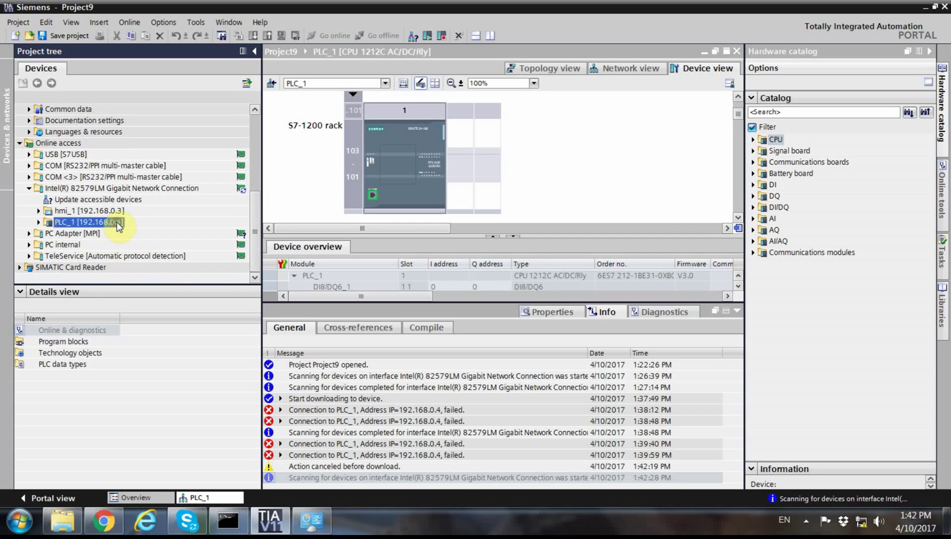
pyautogui.click(372, 196)
pyautogui.click(382, 211)
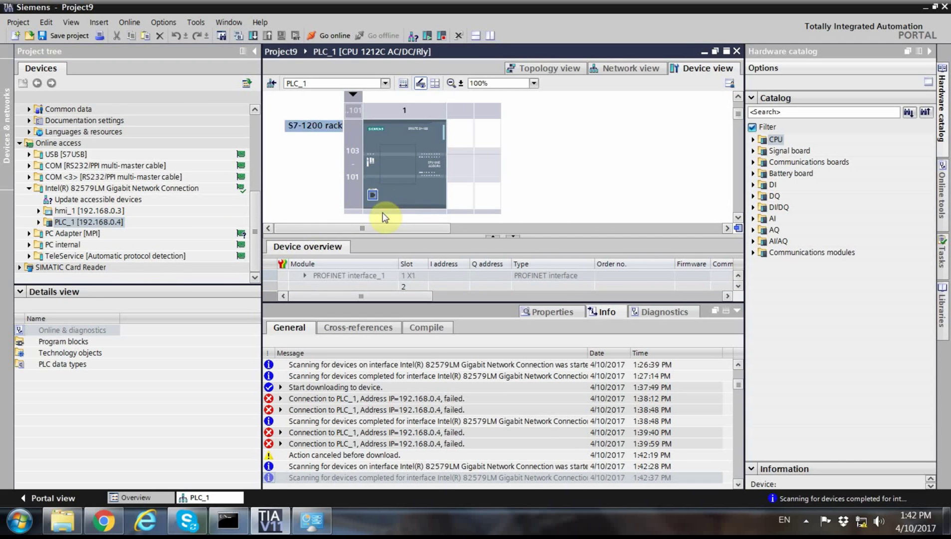
# Download all of PLC_1 to the device at 192.168.0.4 and finish with Start all enabled.
pyautogui.scroll(5, 252, 164)
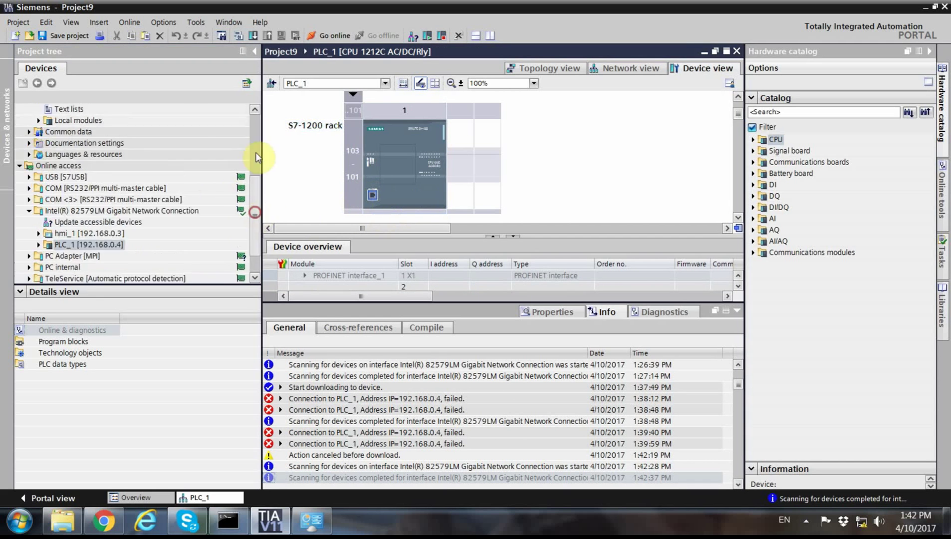
pyautogui.click(120, 143)
pyautogui.rightClick(120, 143)
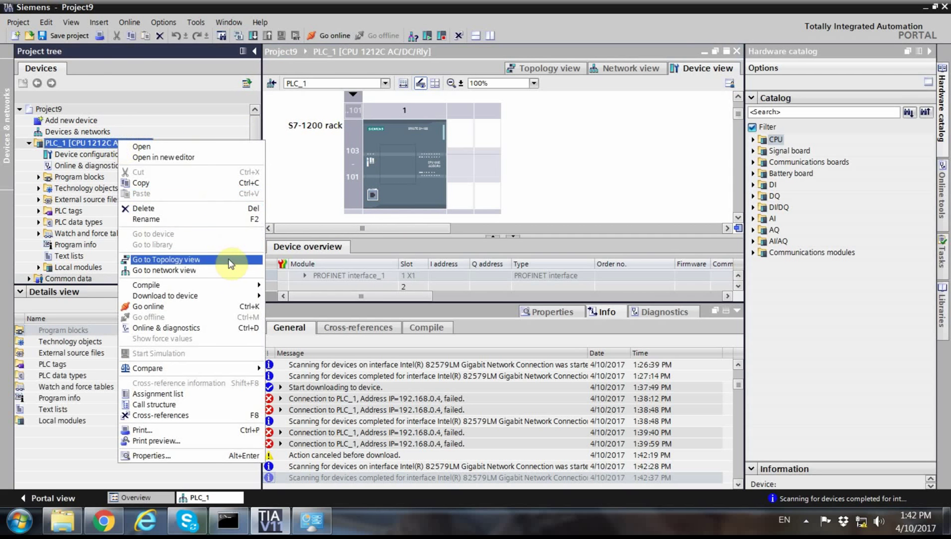
pyautogui.moveTo(255, 295)
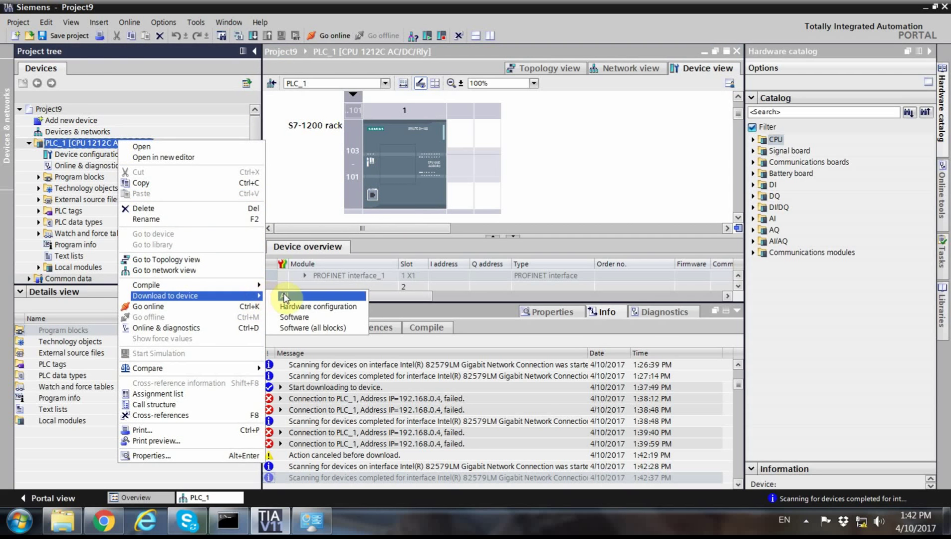
pyautogui.click(288, 295)
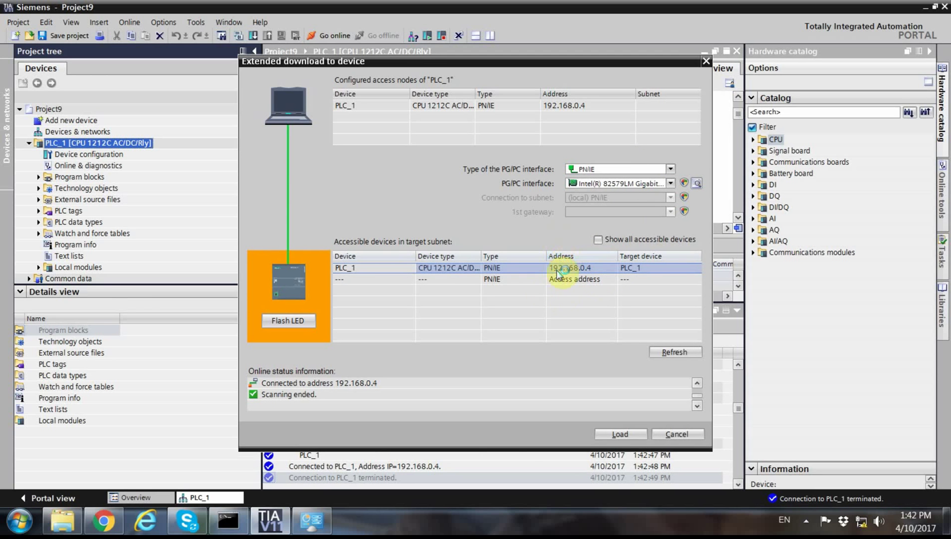
pyautogui.click(631, 436)
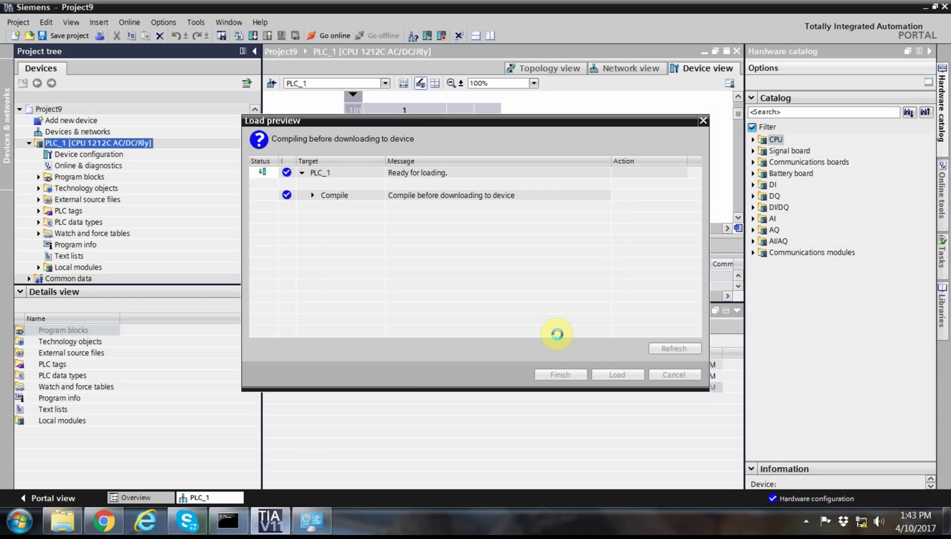
pyautogui.click(611, 372)
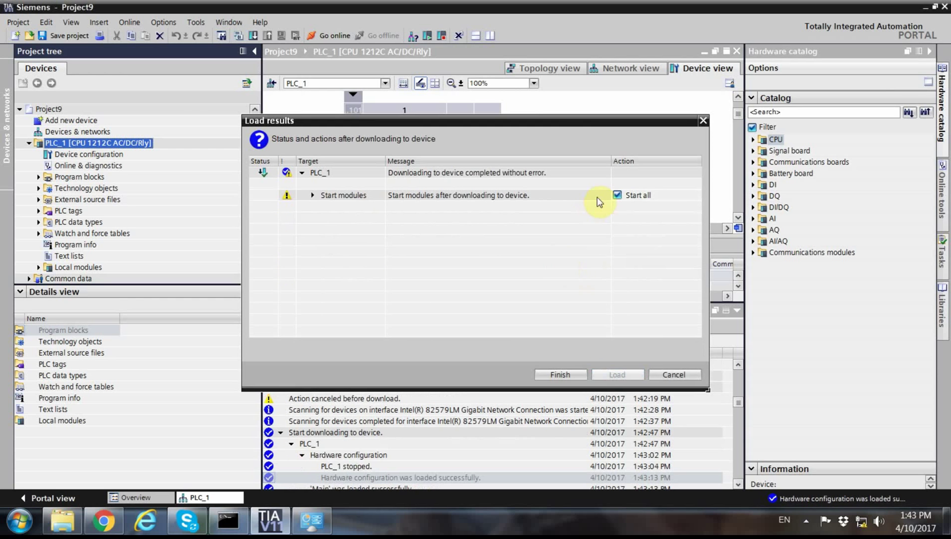
pyautogui.click(575, 373)
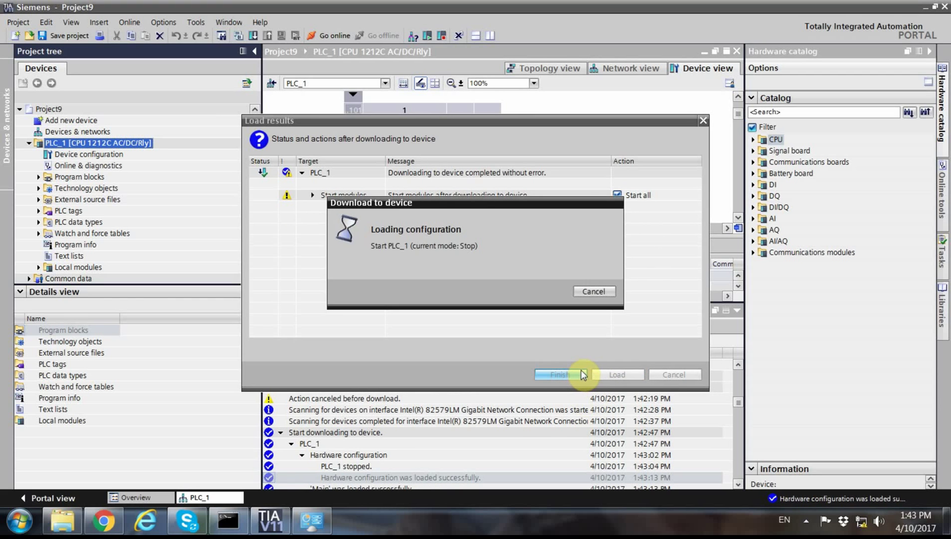
# Go online with PLC_1 and switch the CPU to STOP mode from its operator panel, confirming the change.
pyautogui.click(411, 164)
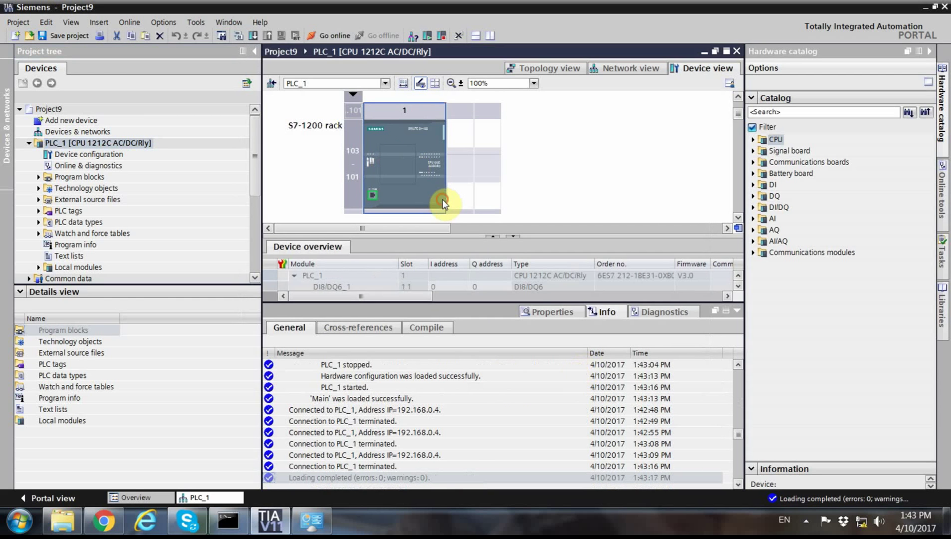
pyautogui.click(329, 36)
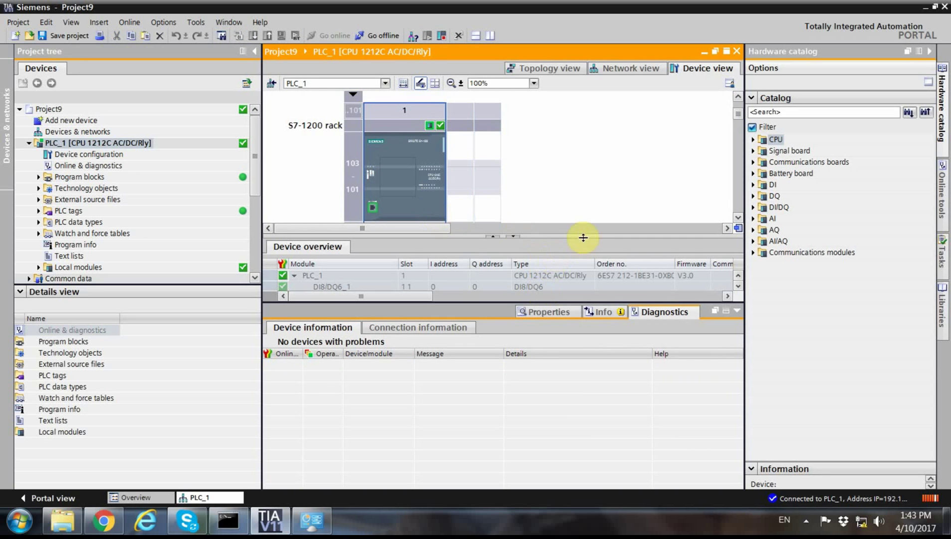
pyautogui.click(942, 212)
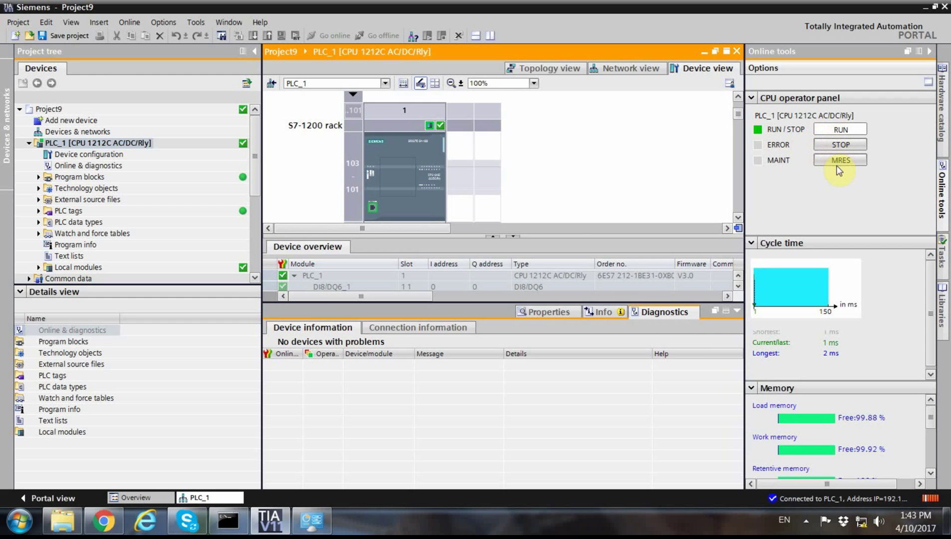
pyautogui.click(842, 145)
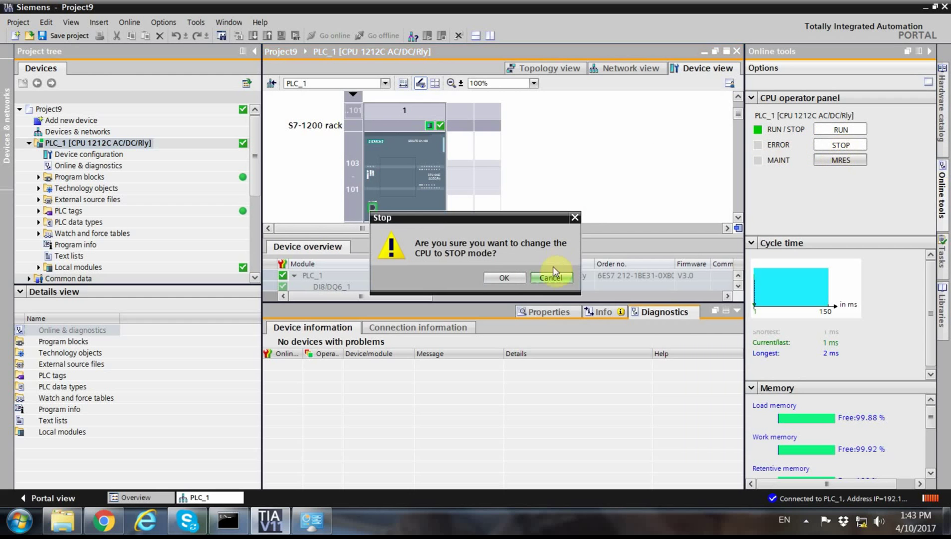
pyautogui.click(508, 275)
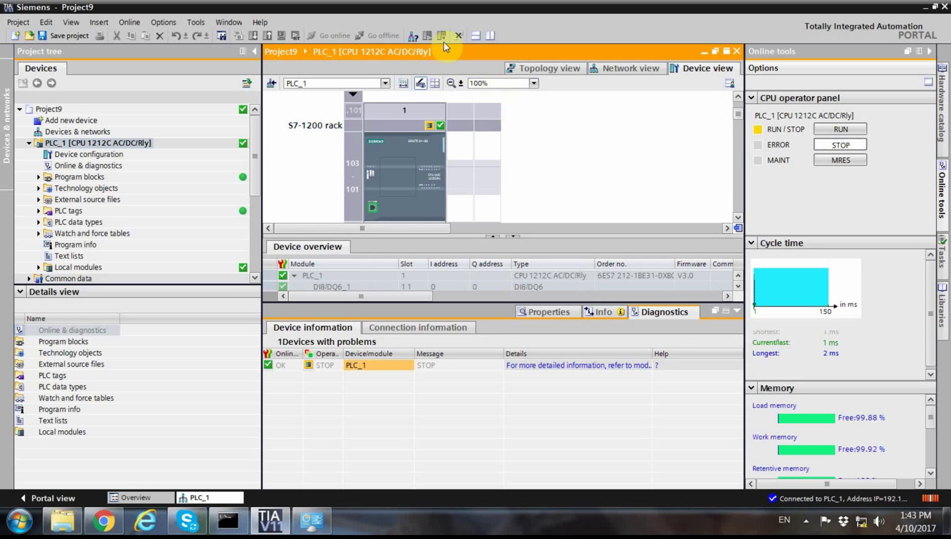
# Open the Online & diagnostics view of PLC_1 and display its Assign IP address function.
pyautogui.click(435, 177)
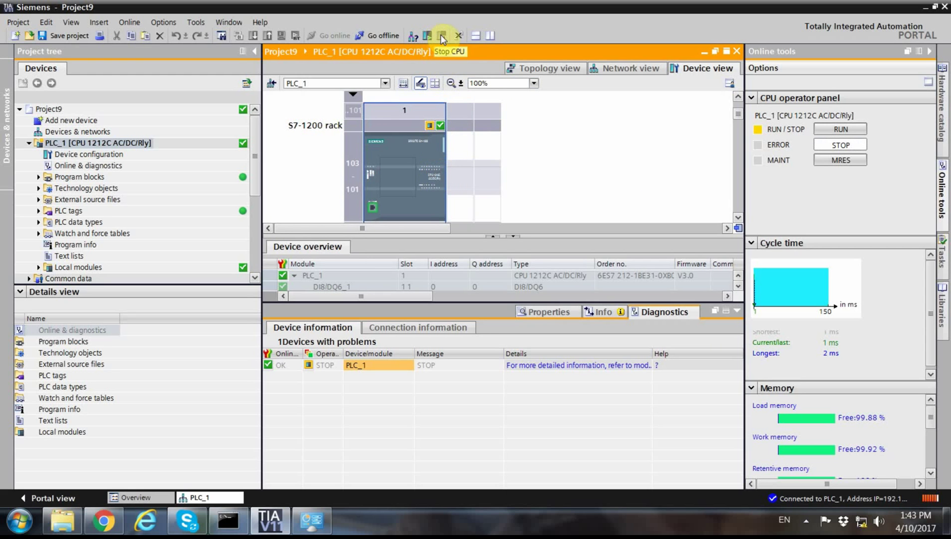
pyautogui.scroll(-1, 552, 192)
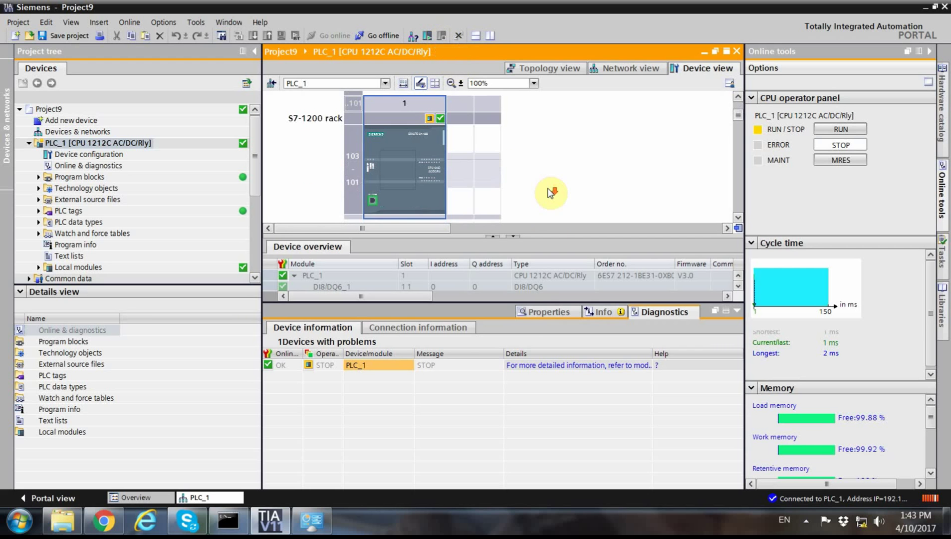
pyautogui.moveTo(510, 301); pyautogui.dragTo(509, 354)
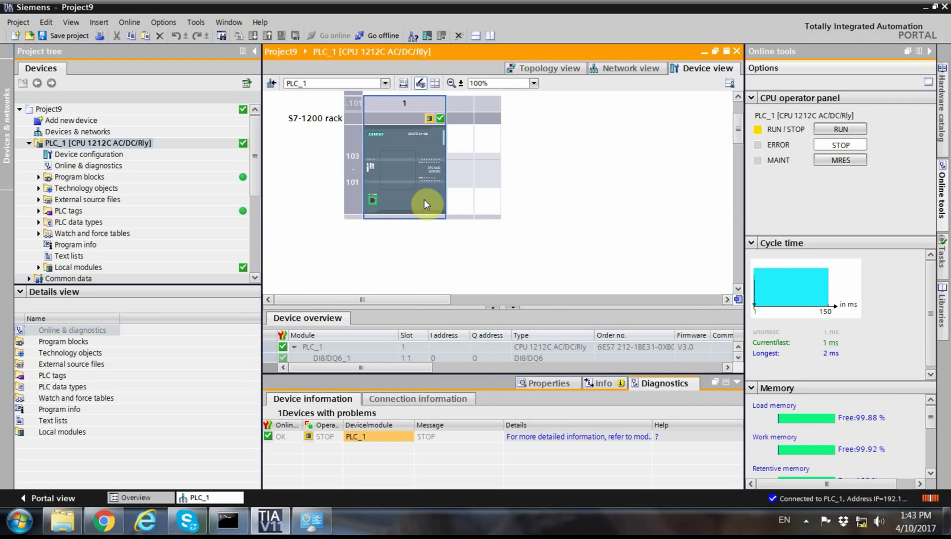
pyautogui.click(104, 167)
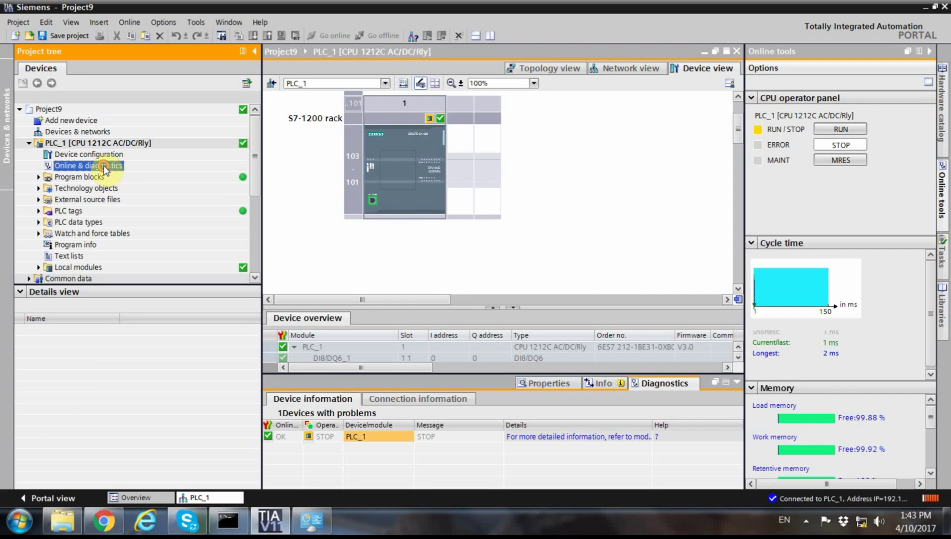
pyautogui.doubleClick(104, 166)
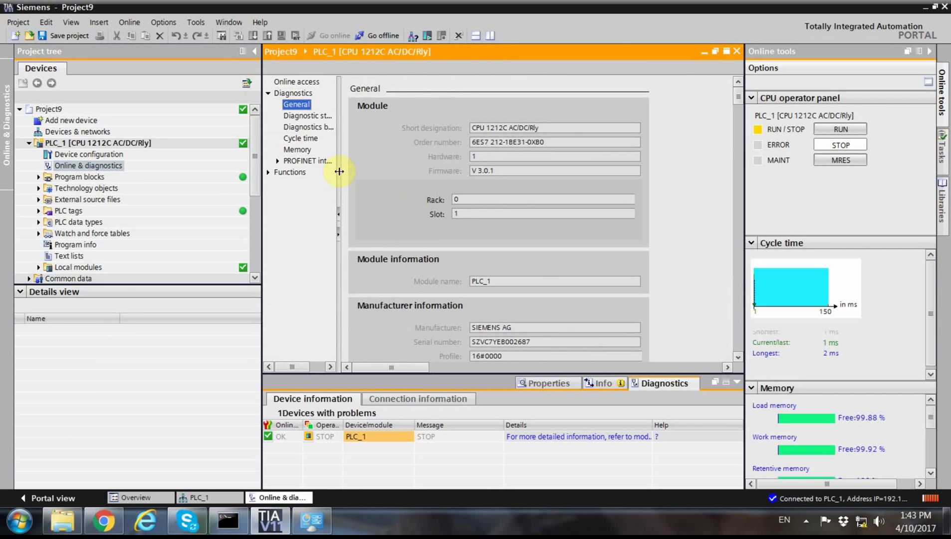
pyautogui.moveTo(339, 171); pyautogui.dragTo(407, 171)
pyautogui.click(278, 173)
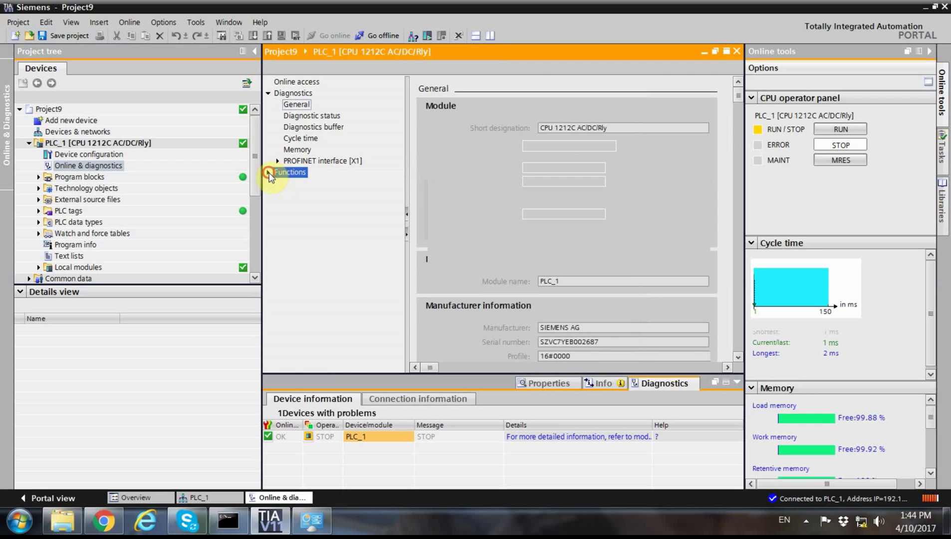
pyautogui.click(303, 184)
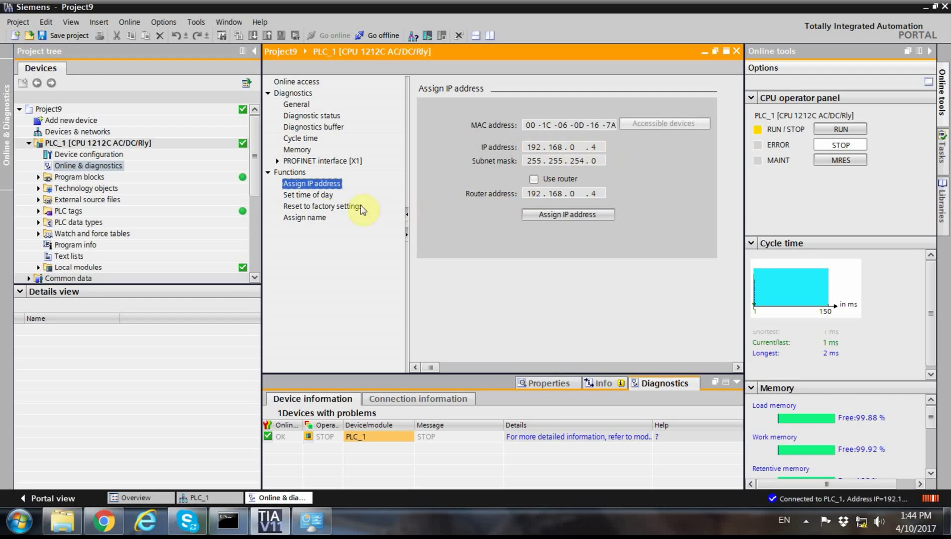
# Reset PLC_1 to factory settings with the Reset IP address option and confirm the reset.
pyautogui.click(322, 206)
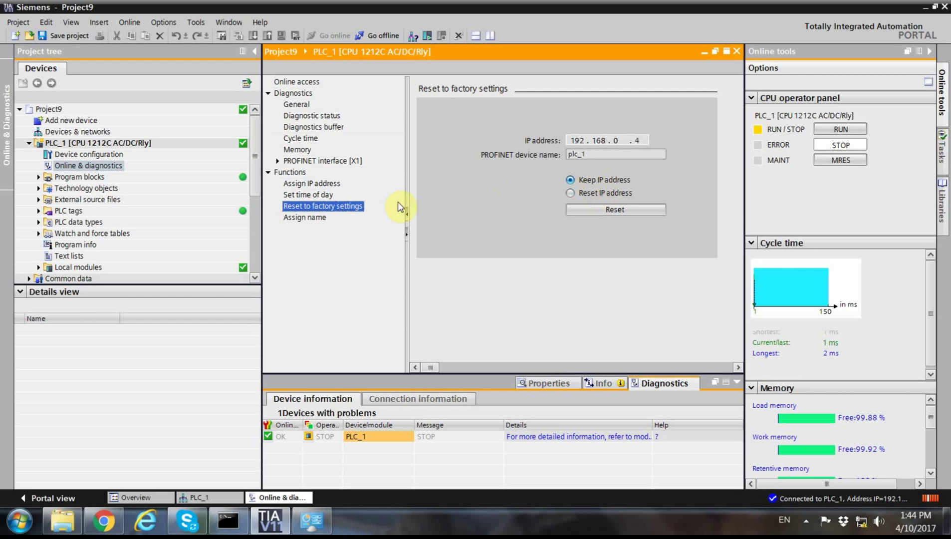
pyautogui.click(598, 196)
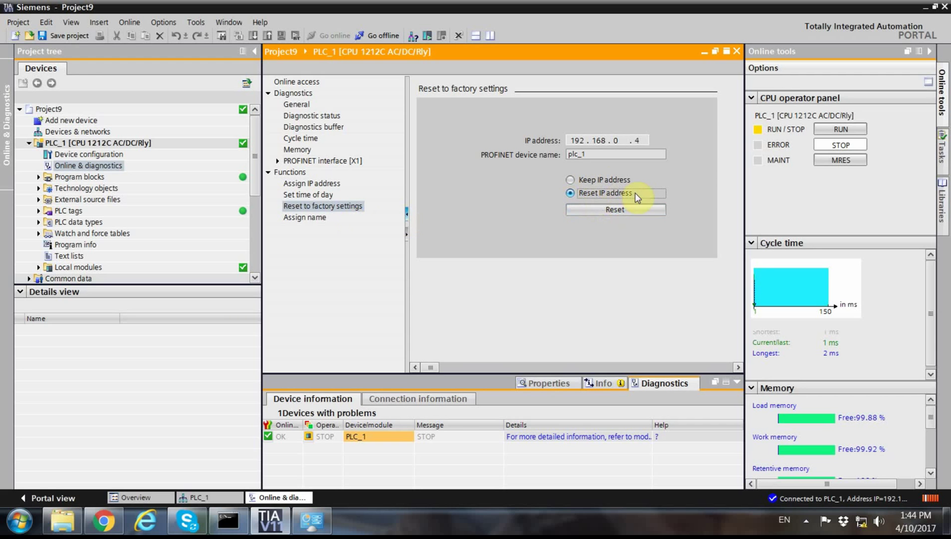
pyautogui.click(630, 210)
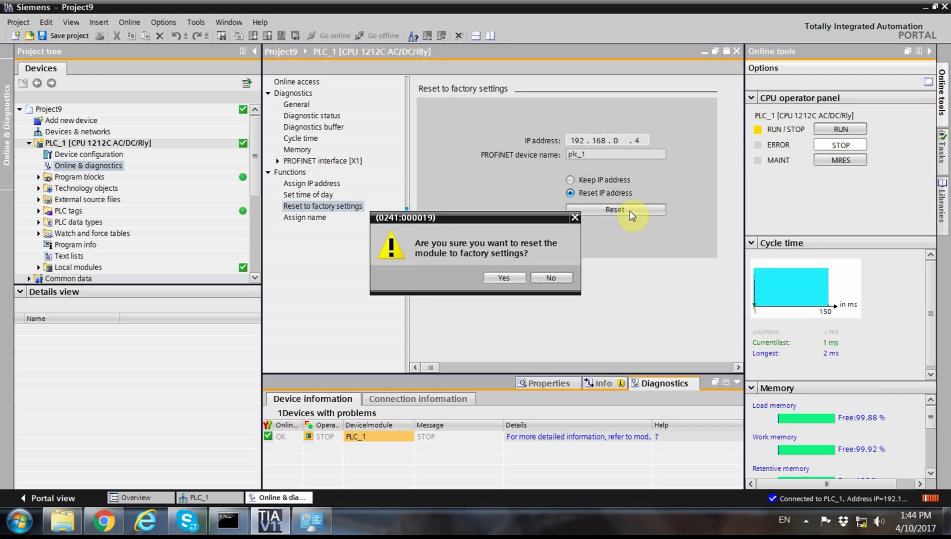
pyautogui.click(513, 278)
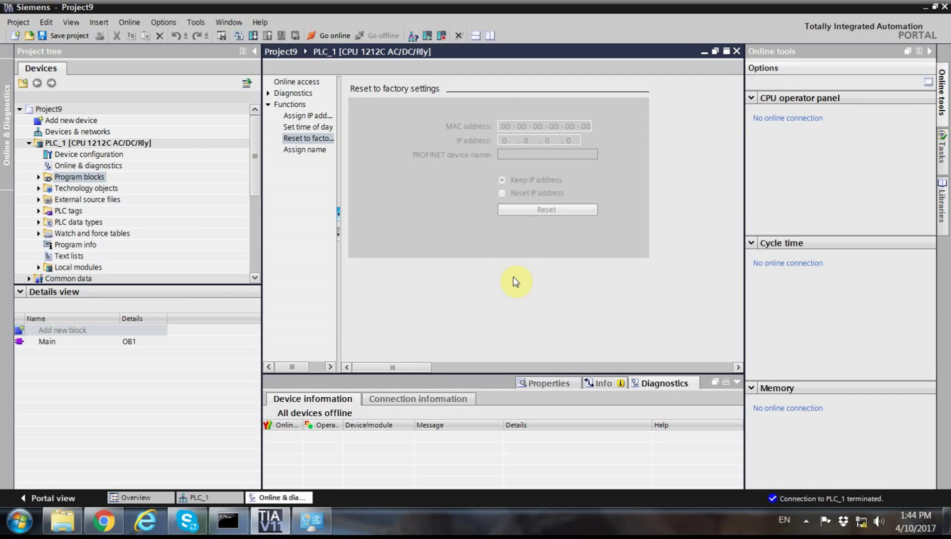
# Close the Online & diagnostics view and update the accessible devices of the Intel(R) 82579LM Gigabit Network Connection.
pyautogui.click(740, 51)
pyautogui.moveTo(259, 195); pyautogui.dragTo(258, 256)
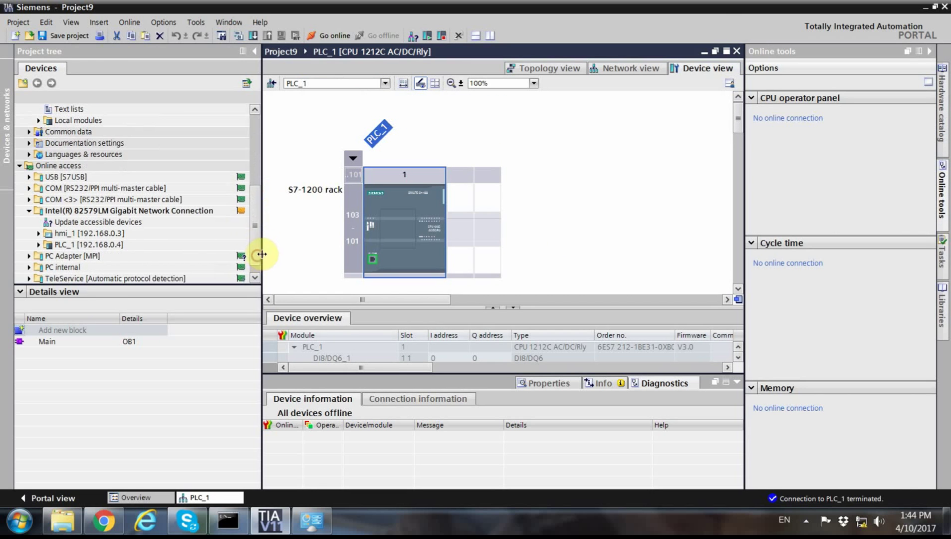
pyautogui.click(84, 223)
pyautogui.doubleClick(95, 223)
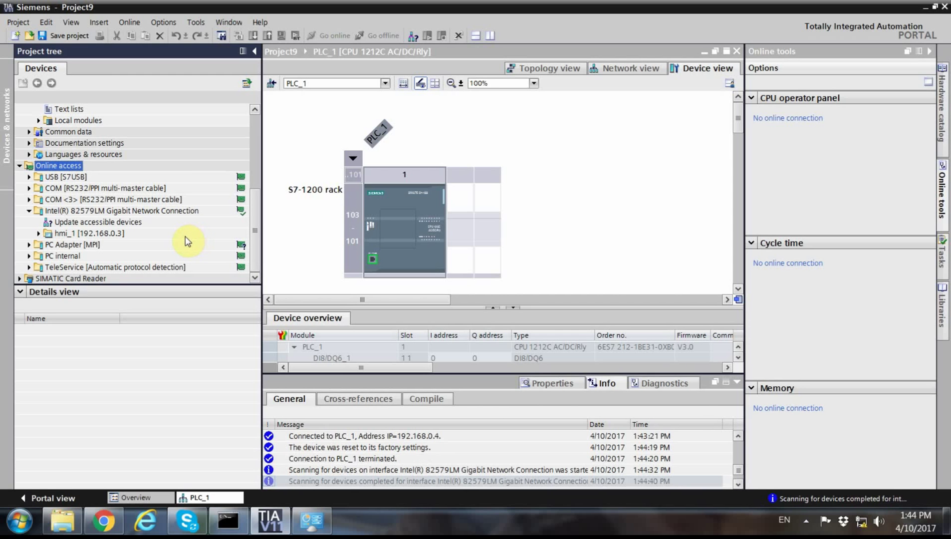
# Scan the Intel(R) 82579LM connection for accessible devices again and select the accessible device 00-1C-06-0D-16-7A.
pyautogui.scroll(-1, 130, 238)
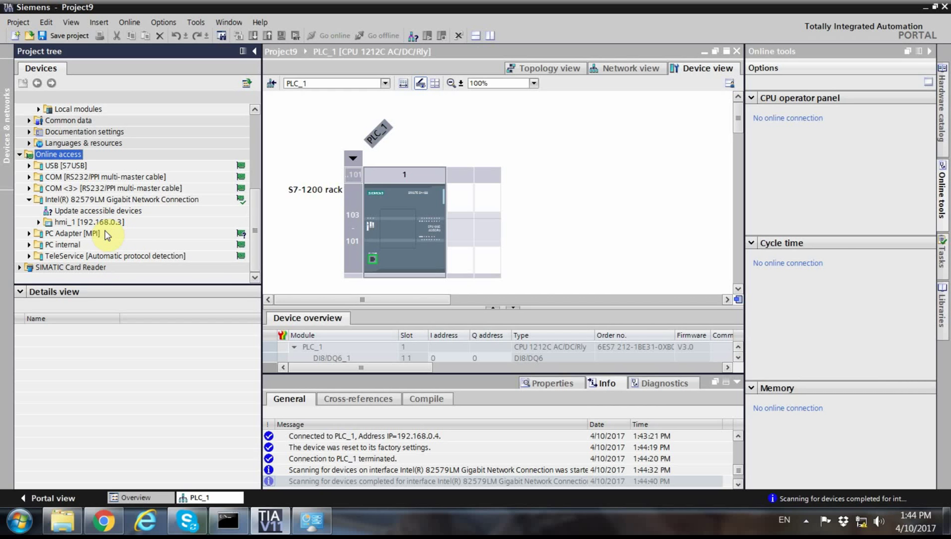
pyautogui.click(103, 211)
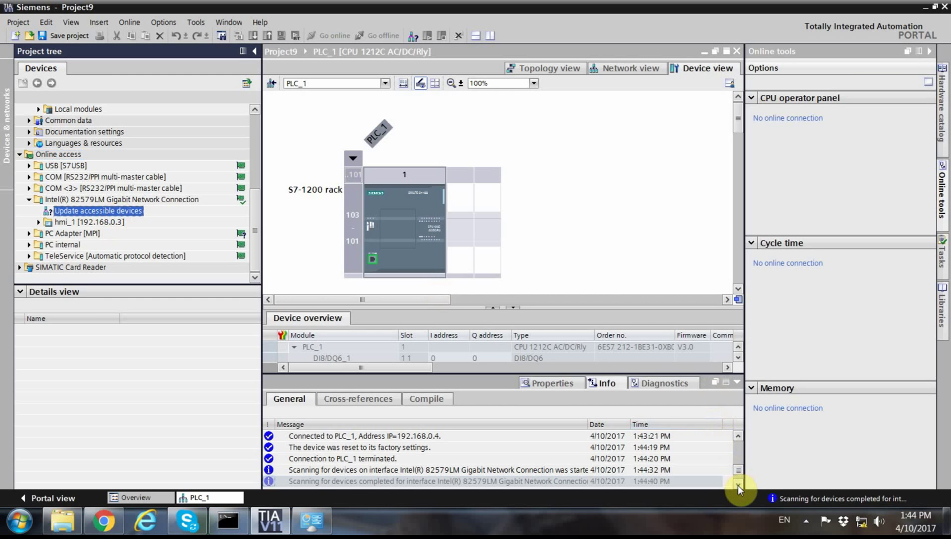
pyautogui.scroll(-3, 738, 485)
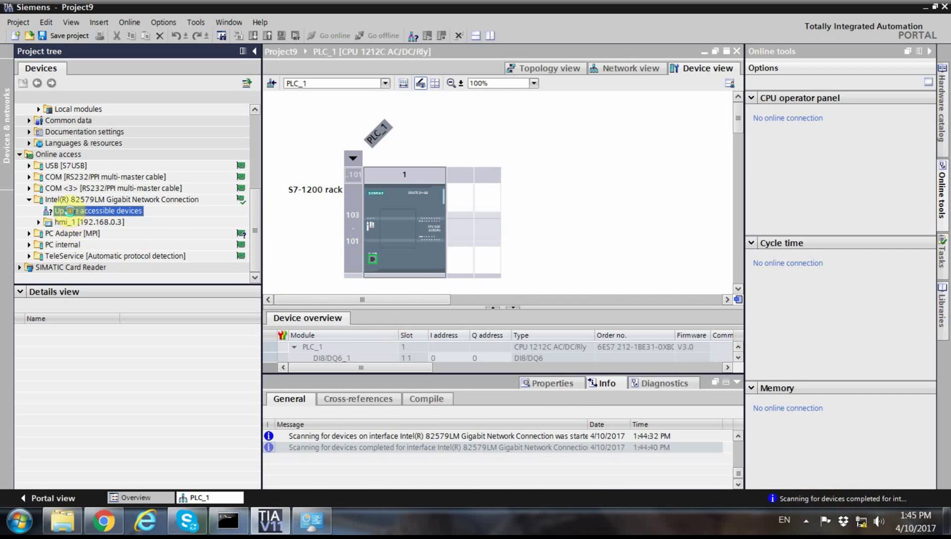
pyautogui.doubleClick(70, 211)
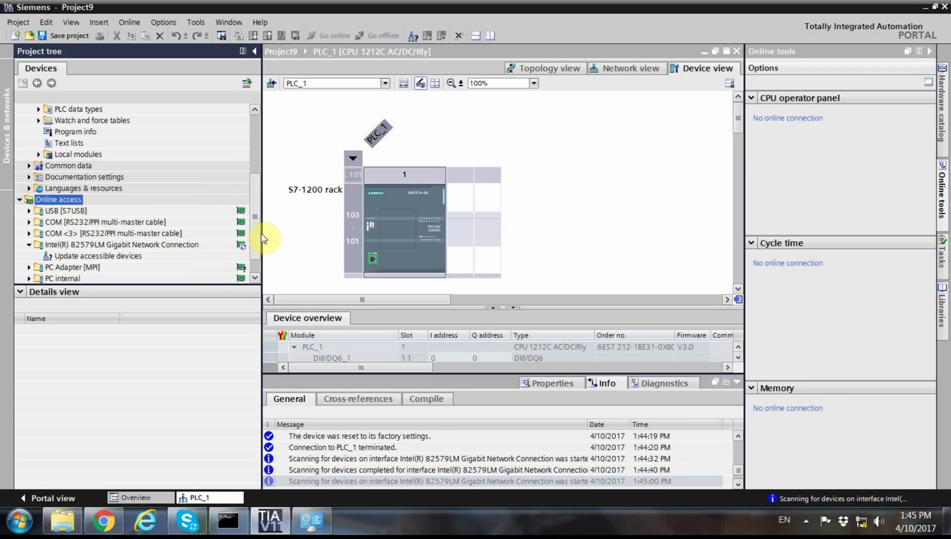
pyautogui.scroll(-1, 257, 251)
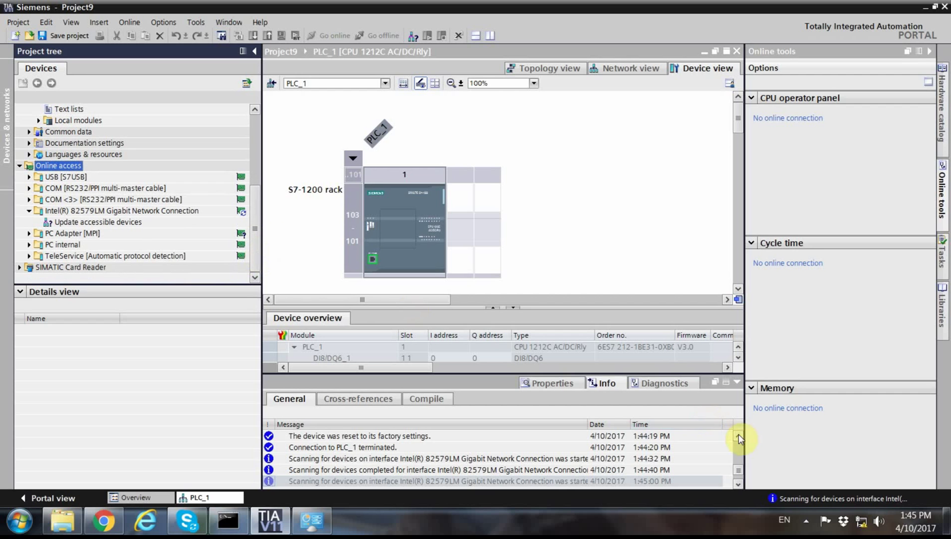
pyautogui.scroll(-3, 742, 473)
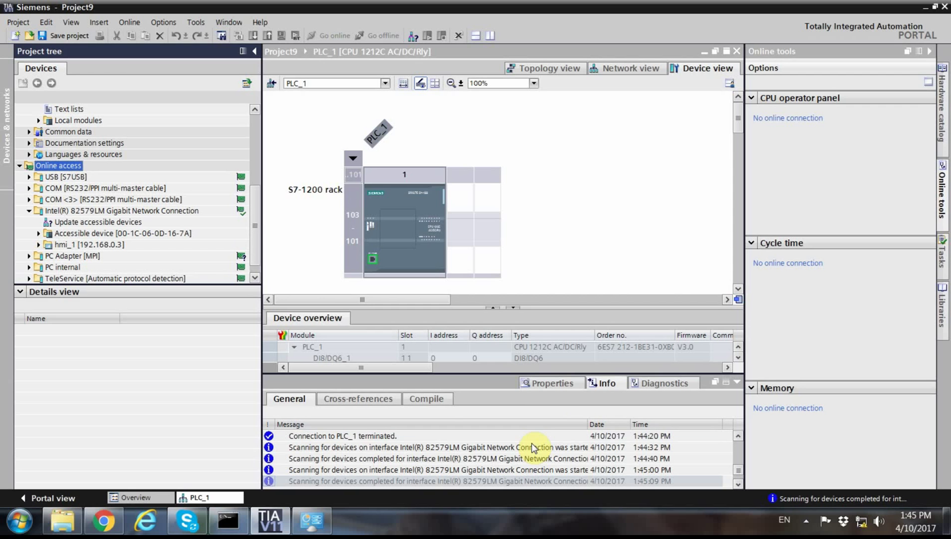
pyautogui.click(149, 233)
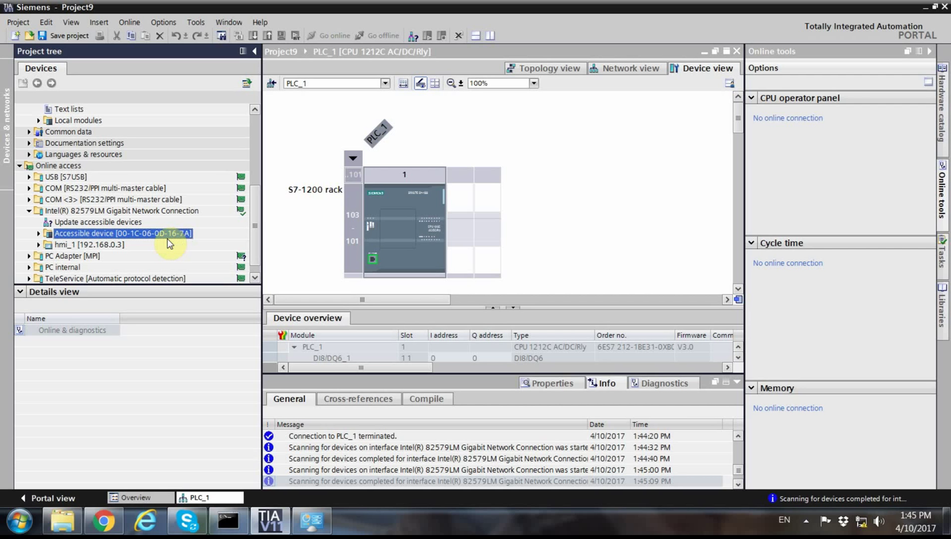
# In Windows Network Connections, set the local area connection's IPv4 properties to obtain an IP address automatically, and minimize the window.
pyautogui.click(311, 520)
pyautogui.rightClick(220, 126)
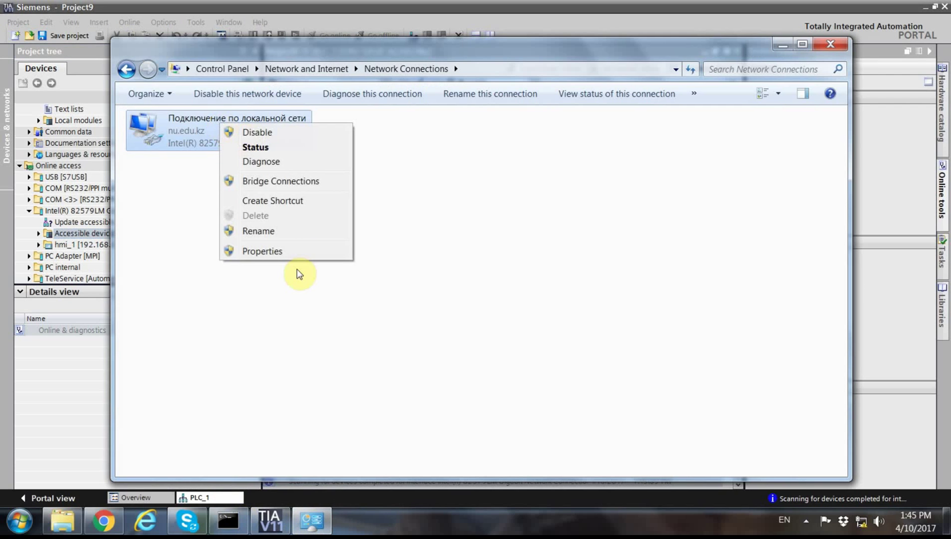
pyautogui.click(298, 253)
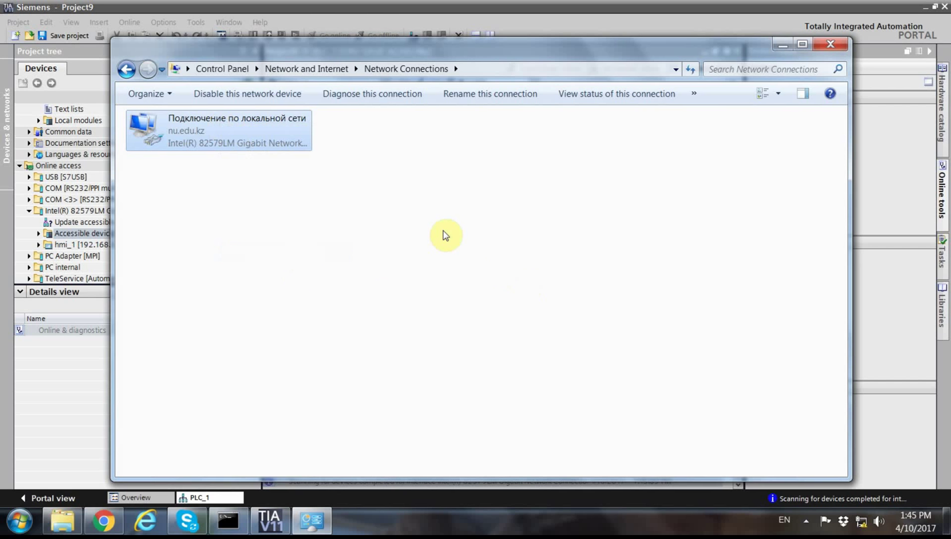
pyautogui.moveTo(393, 255); pyautogui.dragTo(390, 293)
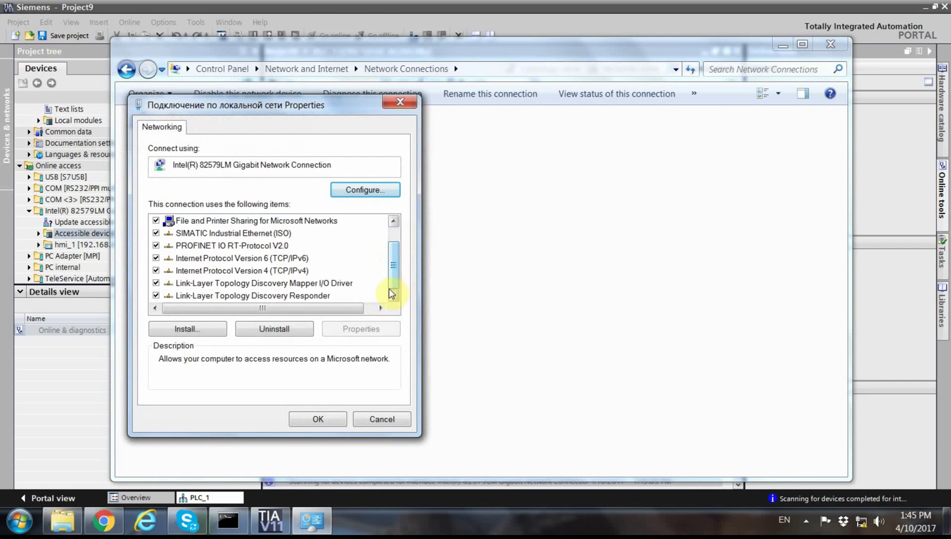
pyautogui.click(287, 271)
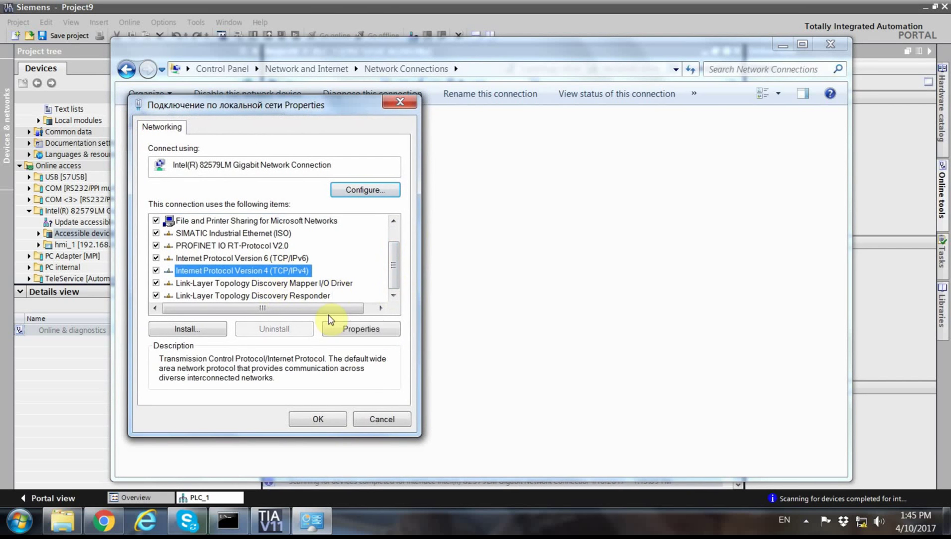
pyautogui.click(360, 329)
pyautogui.click(220, 245)
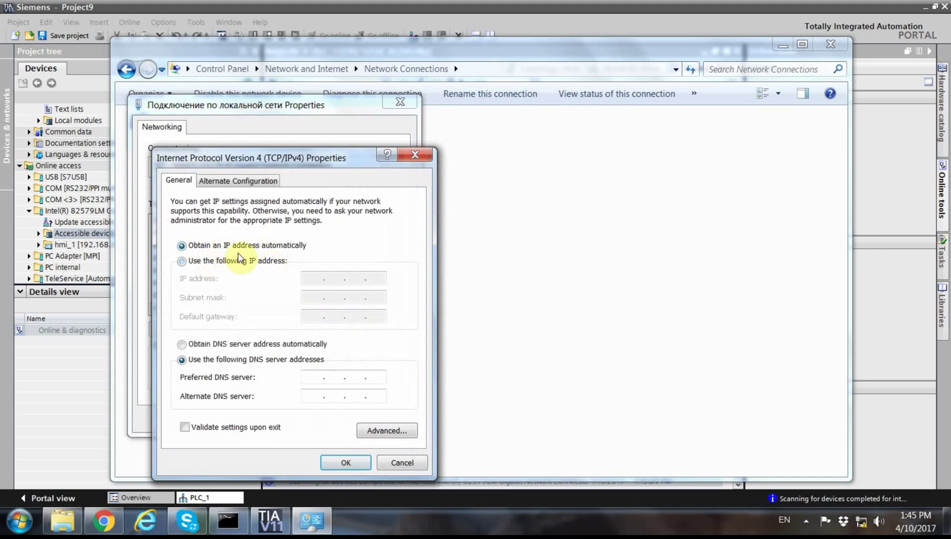
pyautogui.click(345, 462)
pyautogui.click(330, 422)
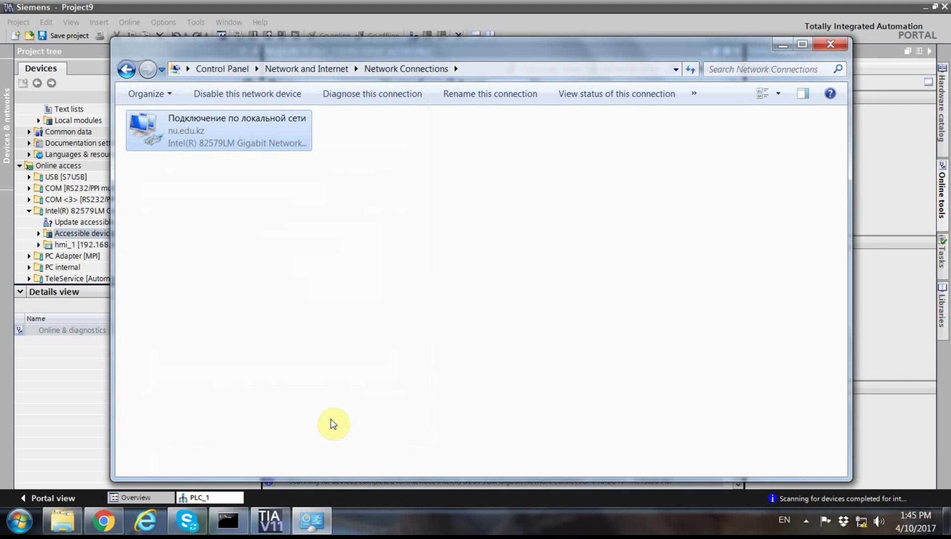
pyautogui.click(315, 523)
# Switch to the Command Prompt, run ipconfig to check the Ethernet adapter's IPv4 address and subnet mask, and minimize the window.
pyautogui.click(232, 525)
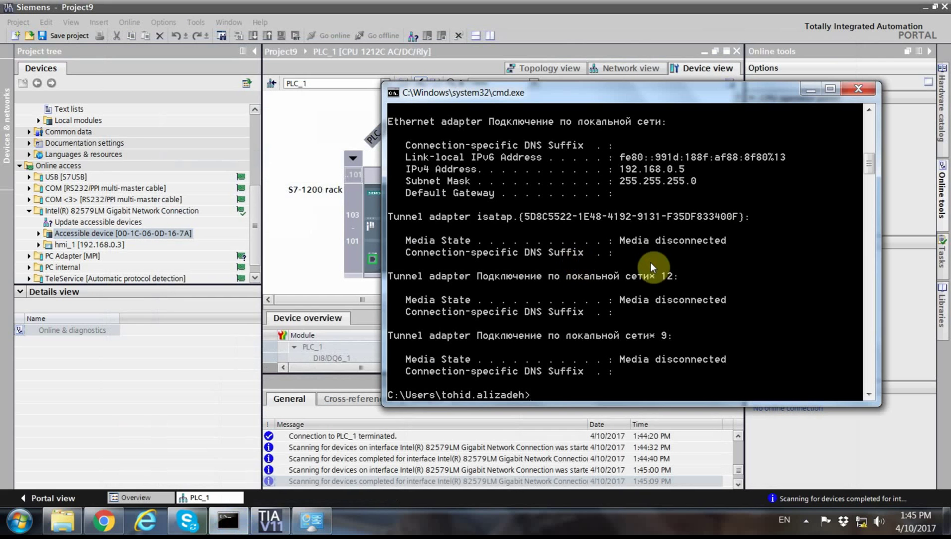
pyautogui.press('Return')
pyautogui.press('Return')
pyautogui.press('Return')
pyautogui.press('Return')
pyautogui.press('Return')
pyautogui.write('ipconfig')
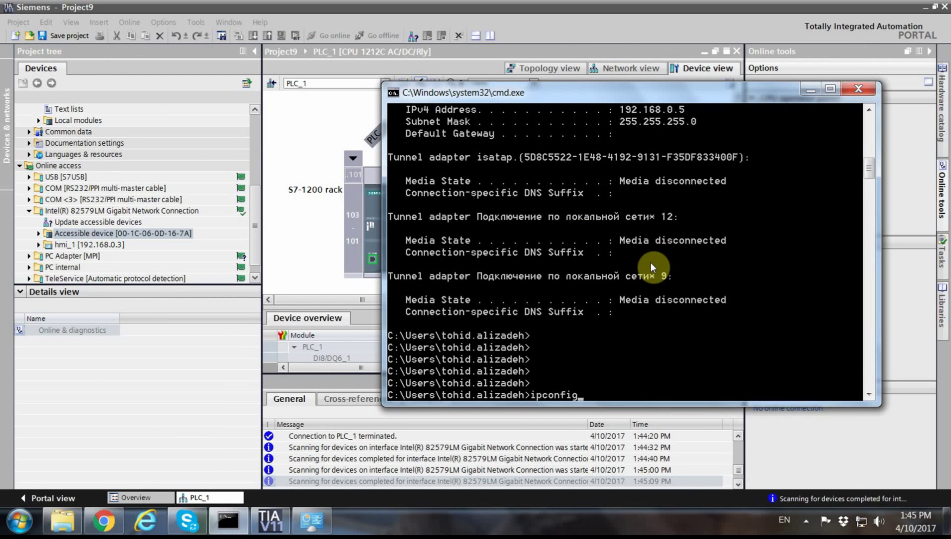
pyautogui.press('Return')
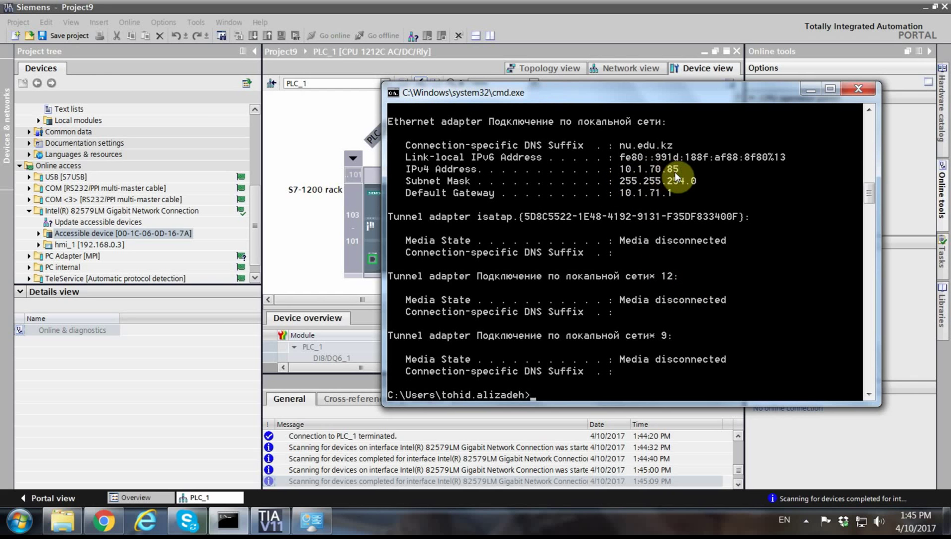
pyautogui.click(813, 89)
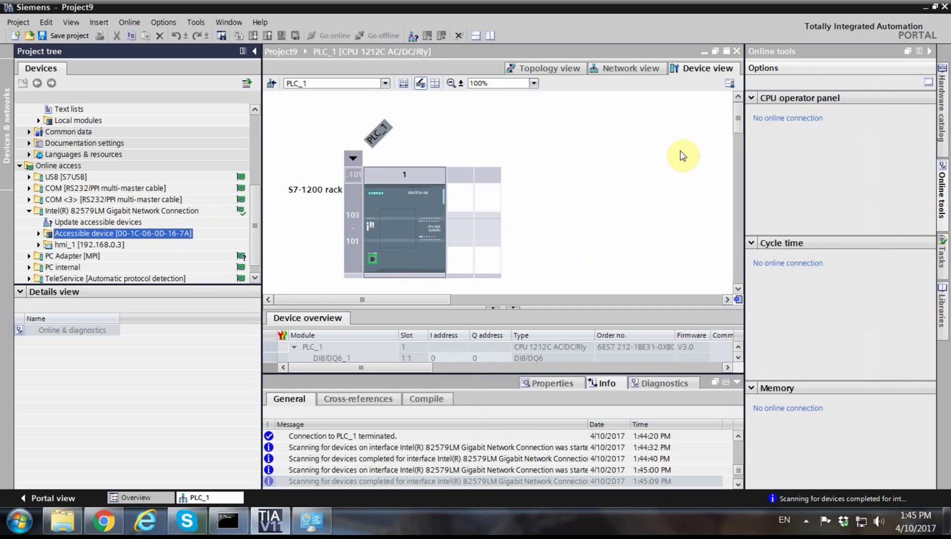
# Open the Ethernet address properties of PLC_1's PROFINET interface and enlarge the properties area to show the IP protocol settings.
pyautogui.scroll(-3, 736, 120)
pyautogui.click(373, 185)
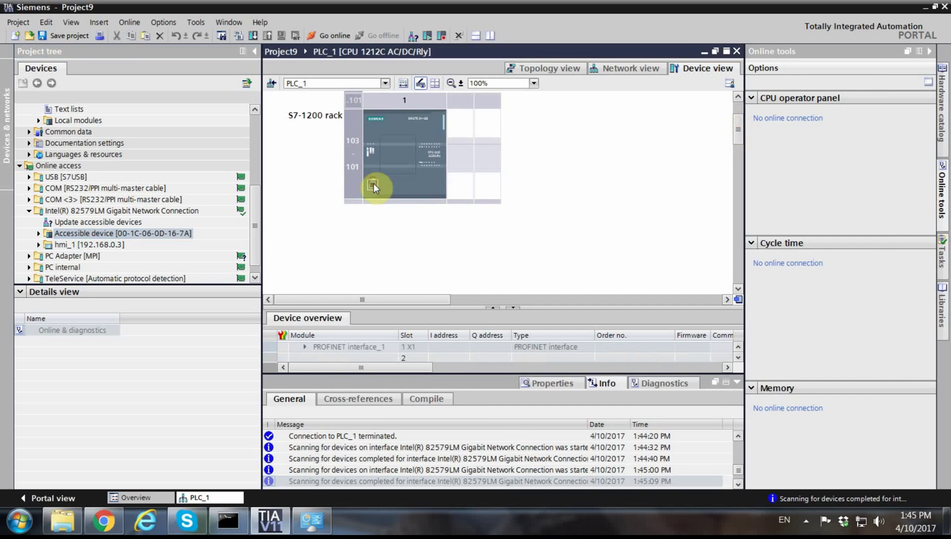
pyautogui.doubleClick(373, 182)
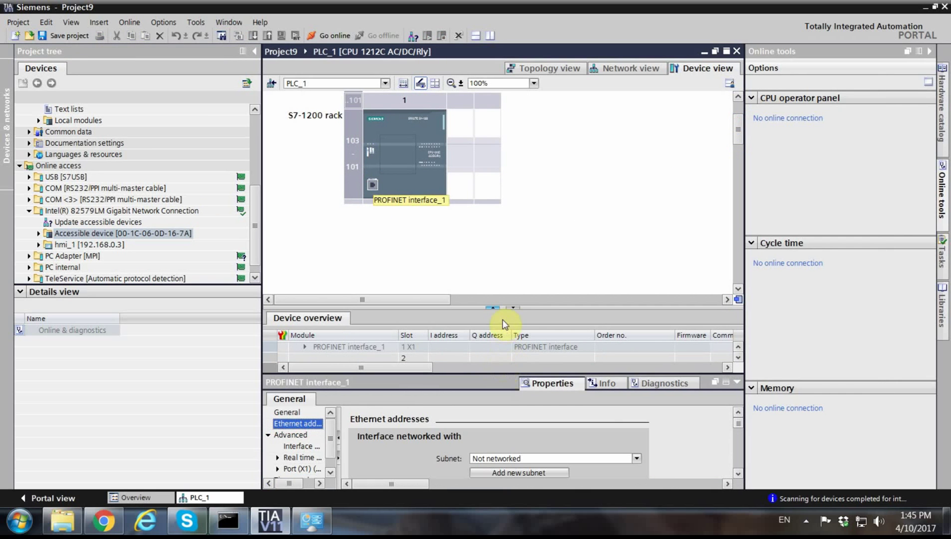
pyautogui.moveTo(536, 306); pyautogui.dragTo(546, 245)
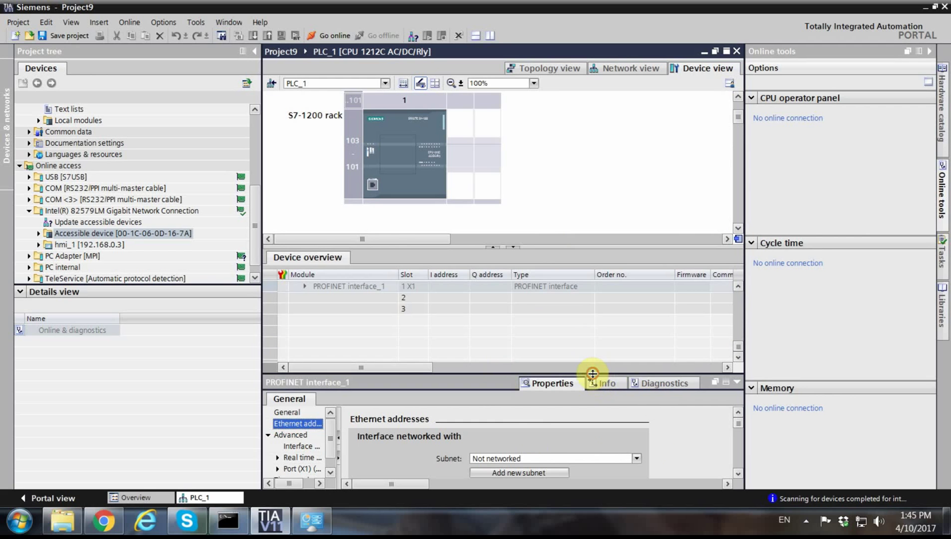
pyautogui.moveTo(593, 373); pyautogui.dragTo(602, 311)
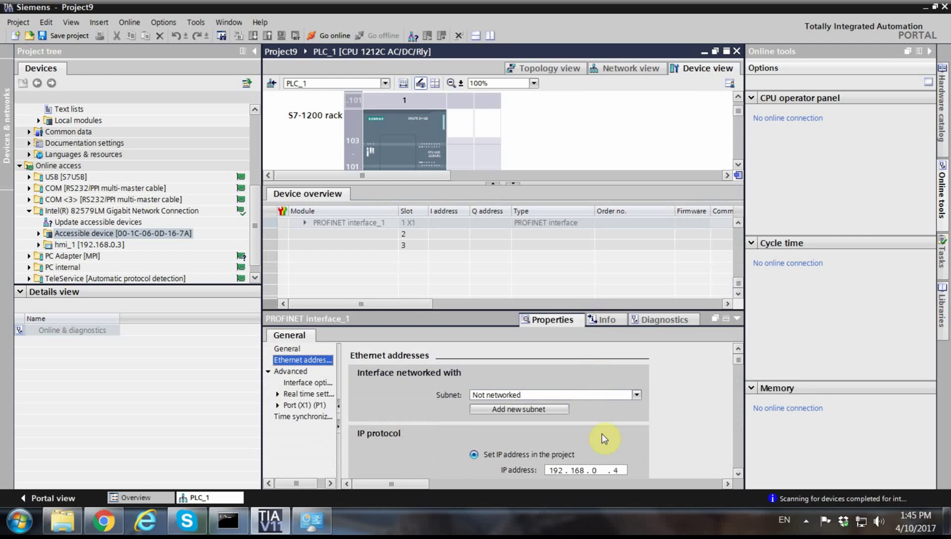
pyautogui.click(671, 446)
pyautogui.click(738, 474)
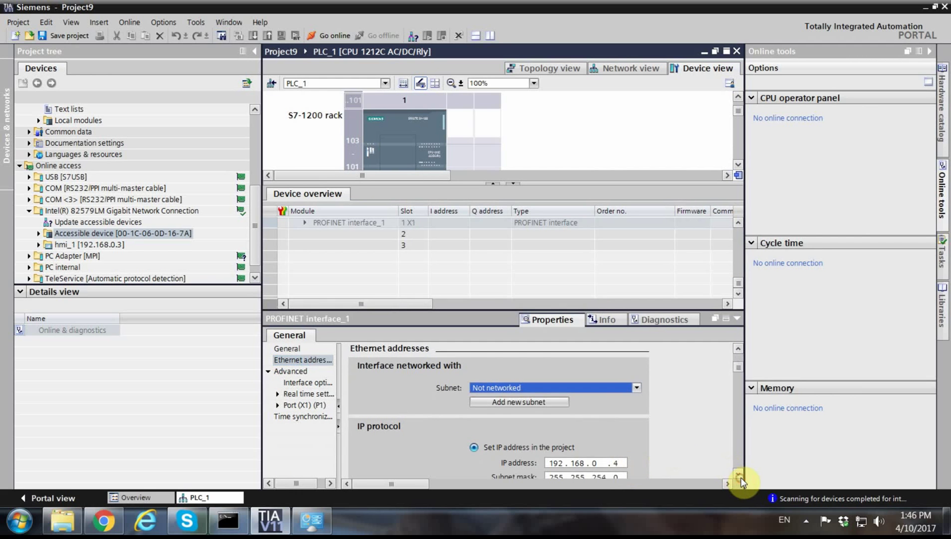
pyautogui.click(733, 349)
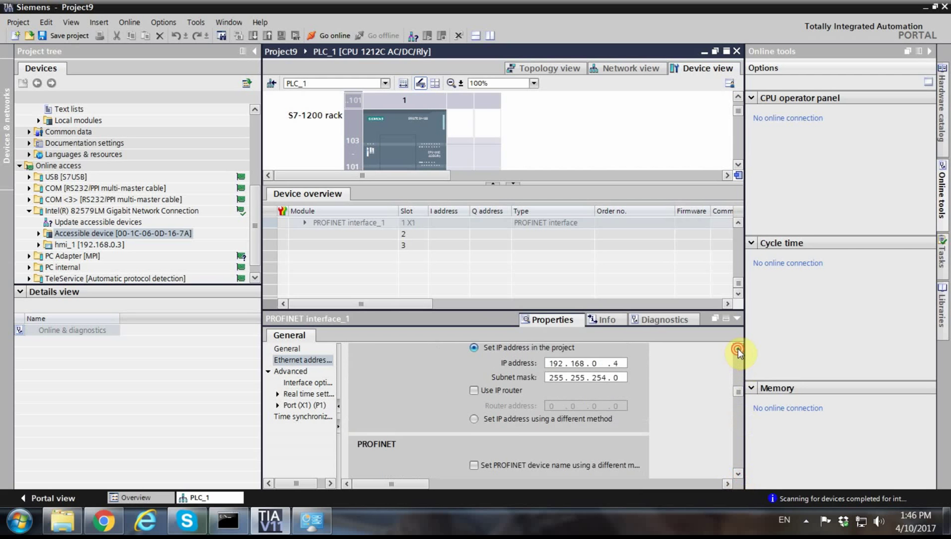
# Check the PC's IPv4 address in the Command Prompt and set the first three octets of the PLC's project IP address to 10.1.70.
pyautogui.moveTo(232, 524)
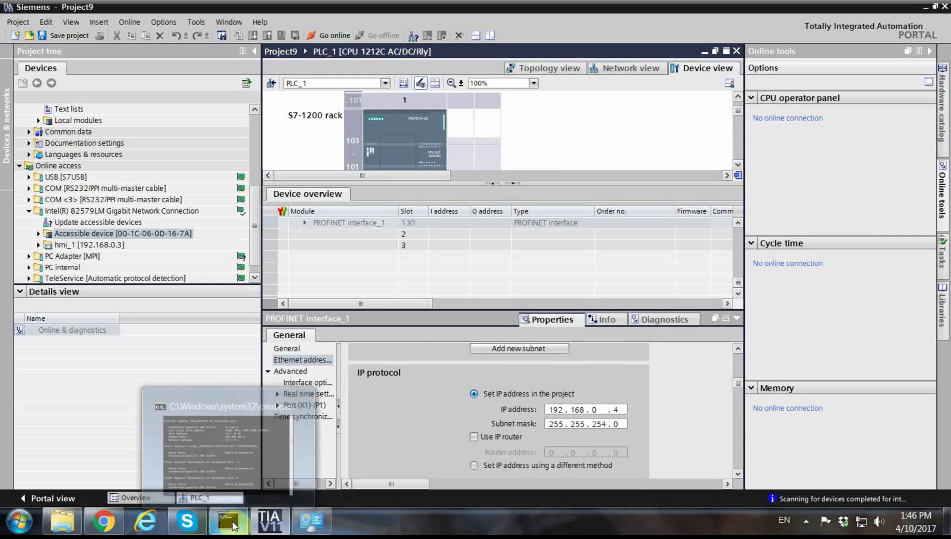
pyautogui.click(229, 475)
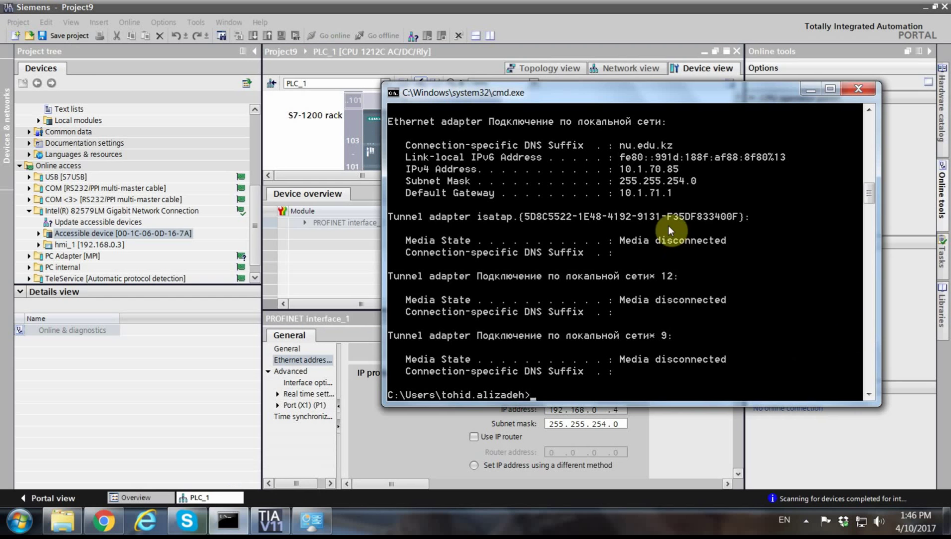
pyautogui.moveTo(640, 96); pyautogui.dragTo(409, 49)
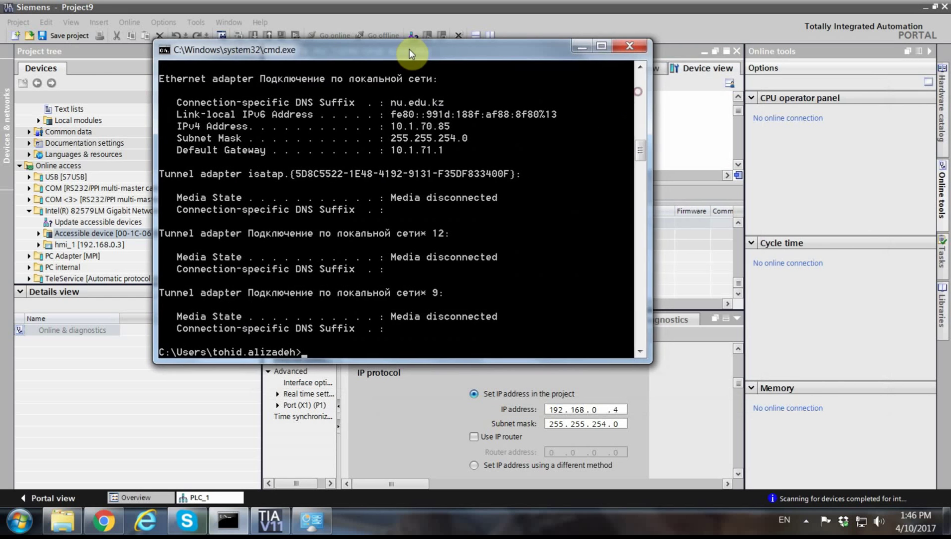
pyautogui.doubleClick(554, 409)
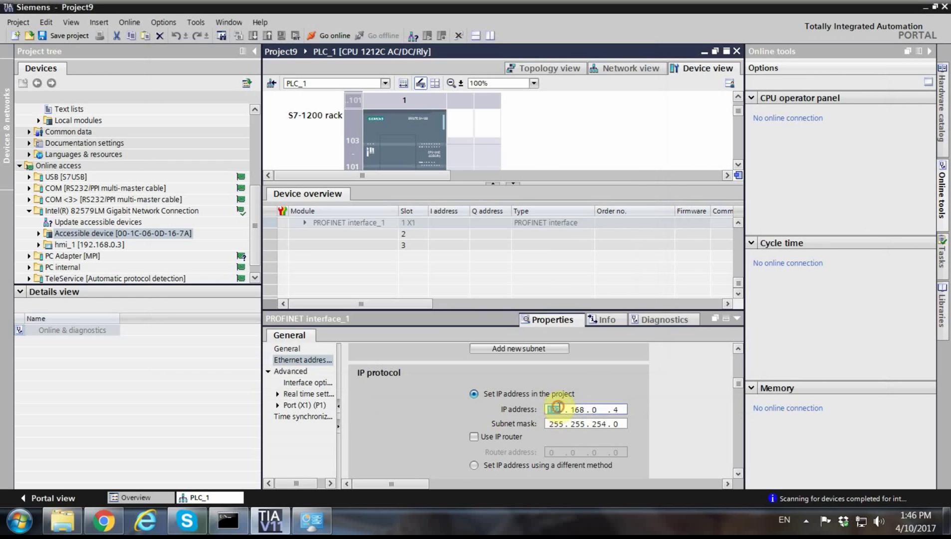
pyautogui.write('10 . ')
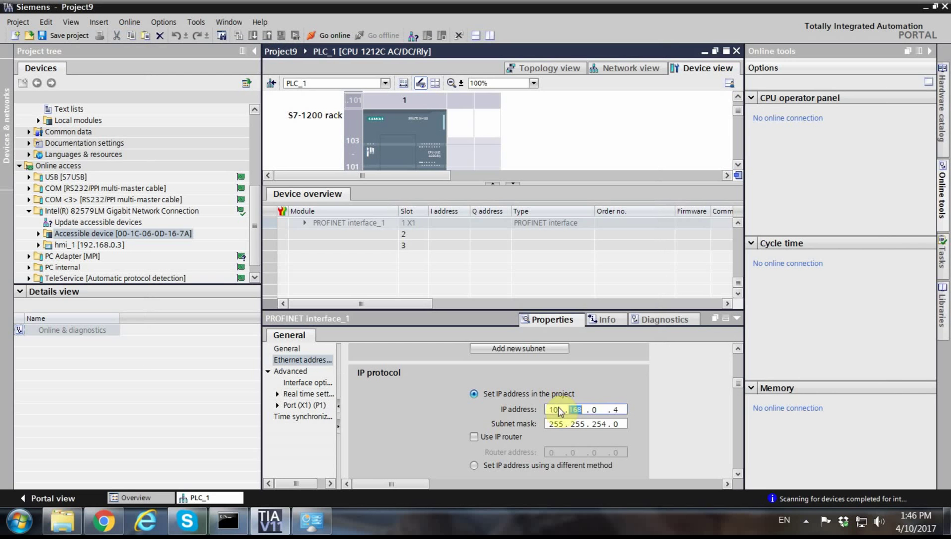
pyautogui.write('1 . 70 ')
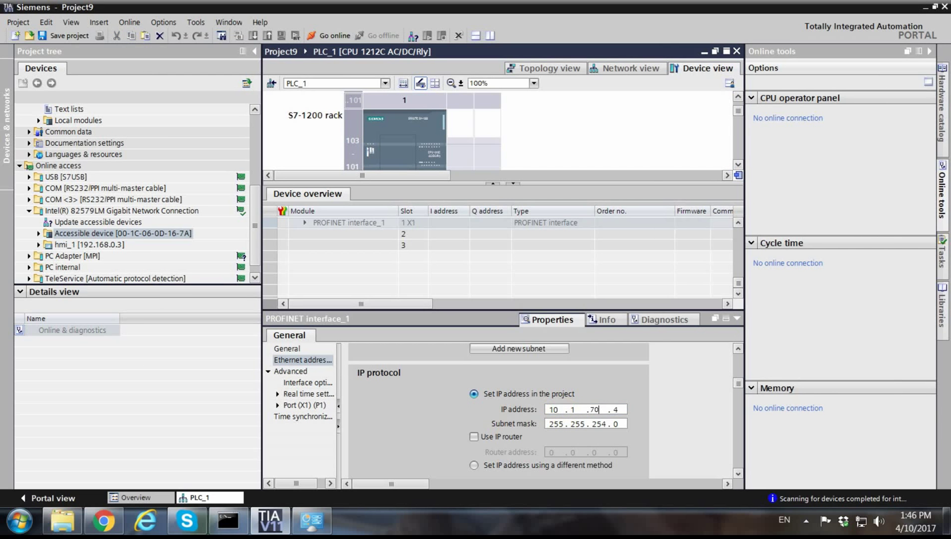
pyautogui.write('.')
# Switch to the Command Prompt and ping 10.1.70.2 to check whether the address is free.
pyautogui.moveTo(234, 523)
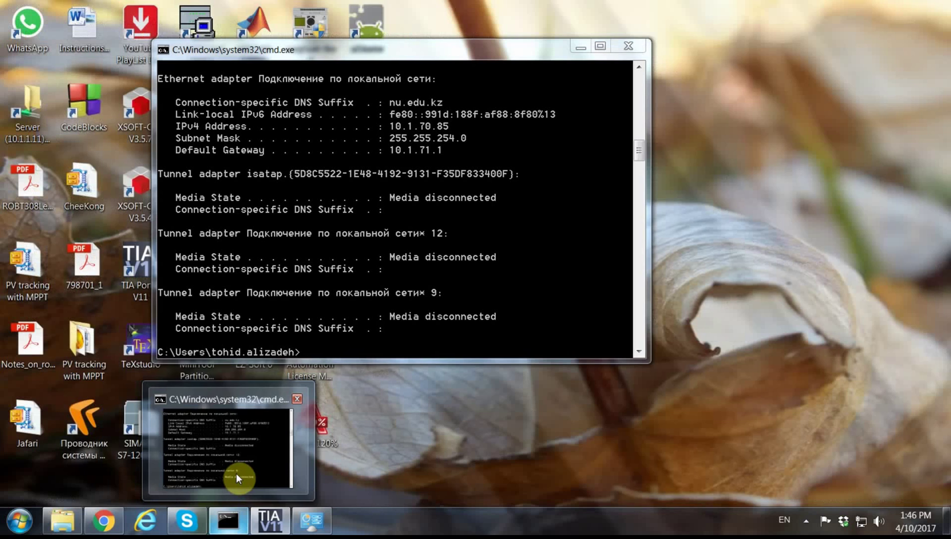
pyautogui.click(237, 474)
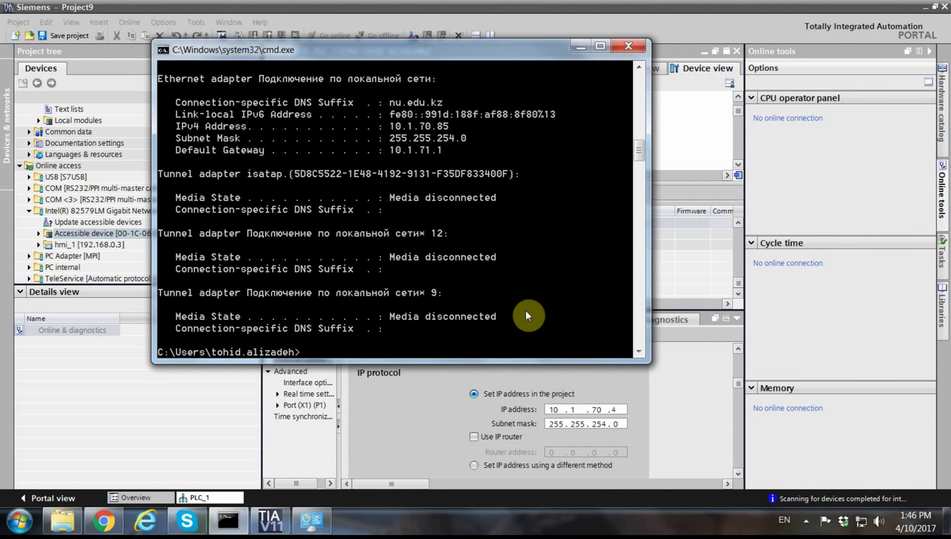
pyautogui.write('ping 10.1.70.2')
pyautogui.press('Return')
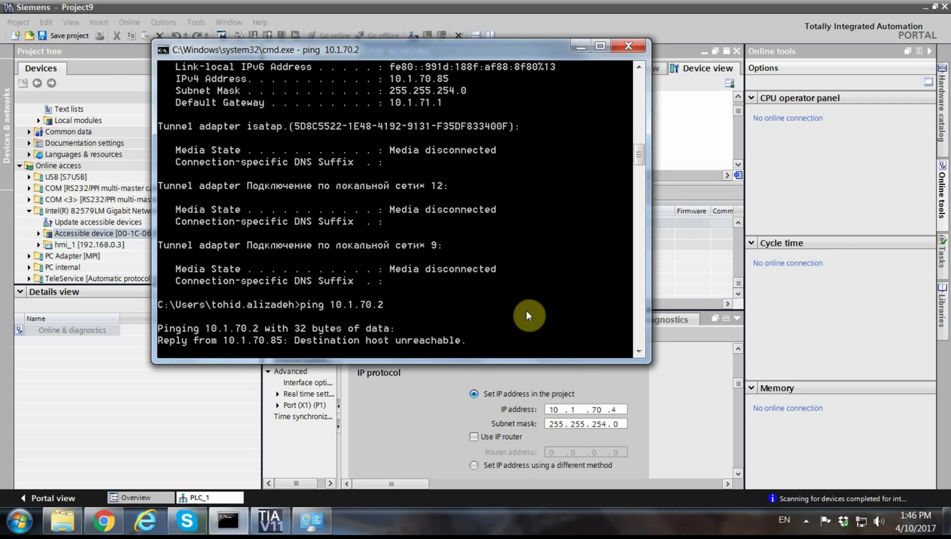
# Set the last octet of the PROFINET interface's IP address to 2, giving 10.1.70.2.
pyautogui.click(614, 409)
pyautogui.press('BackSpace')
pyautogui.write('2')
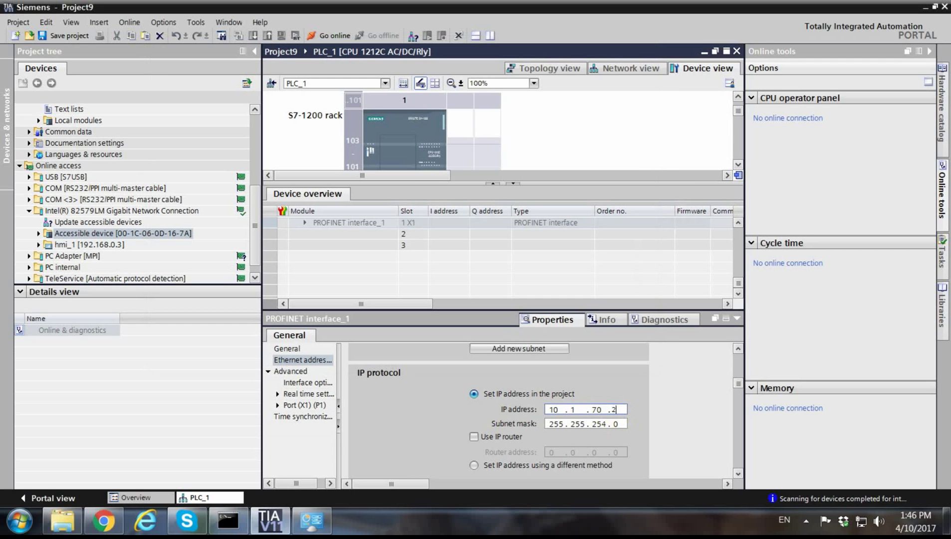
pyautogui.press('Tab')
pyautogui.press('Tab')
pyautogui.press('Tab')
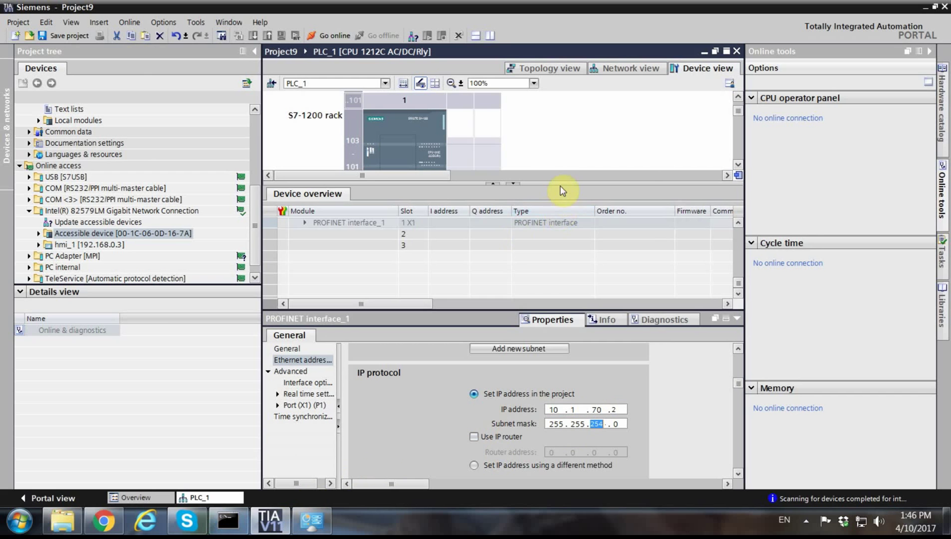
# Enlarge the device view, select the CPU, and start downloading all of PLC_1 to the device.
pyautogui.moveTo(559, 183); pyautogui.dragTo(562, 243)
pyautogui.click(401, 184)
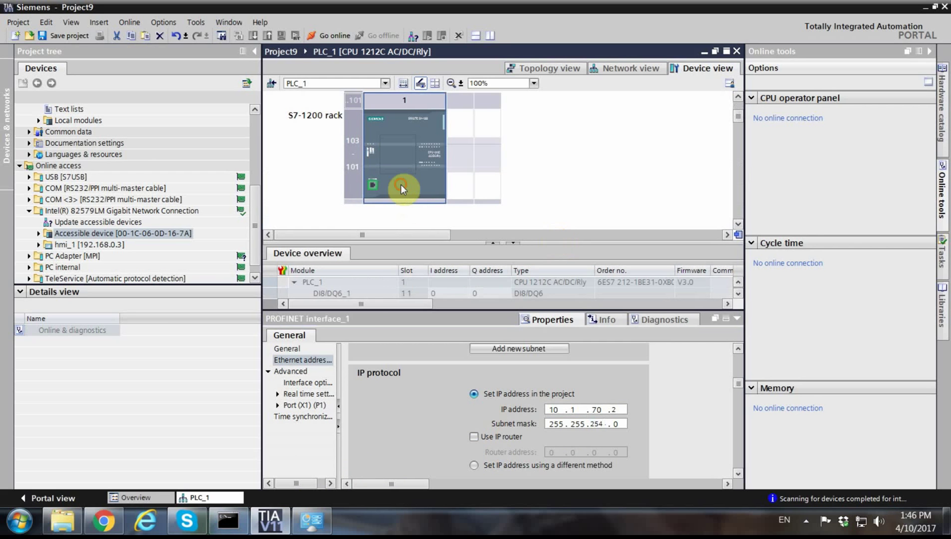
pyautogui.scroll(5, 174, 189)
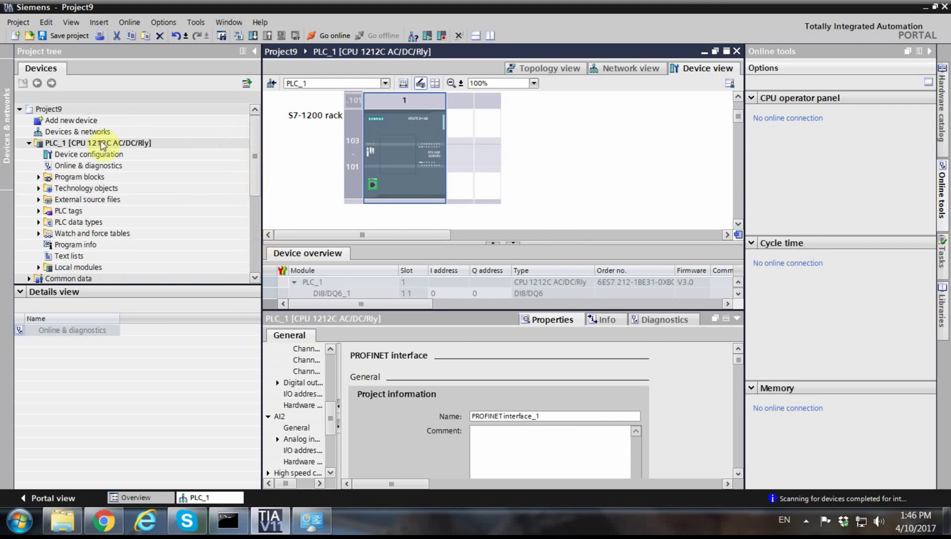
pyautogui.rightClick(93, 141)
pyautogui.moveTo(232, 296)
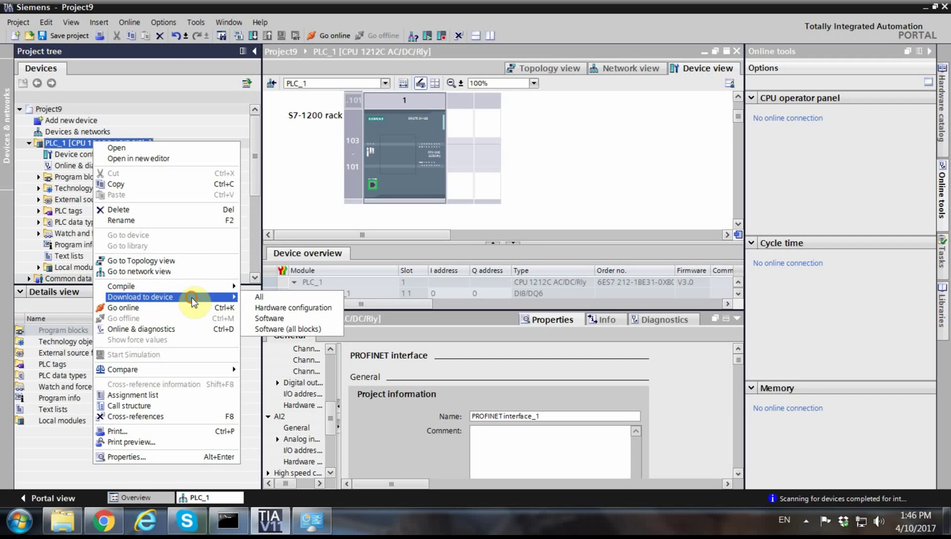
pyautogui.click(285, 298)
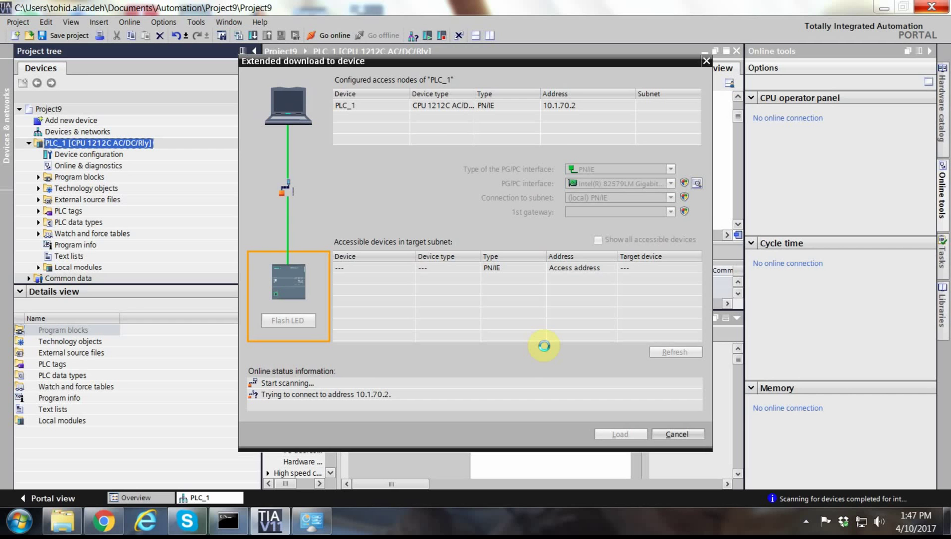
# Return to the extended download dialog, show all accessible devices, and select the S7-1200 with address 00-1C-06-0D-16-7A.
pyautogui.press('Escape')
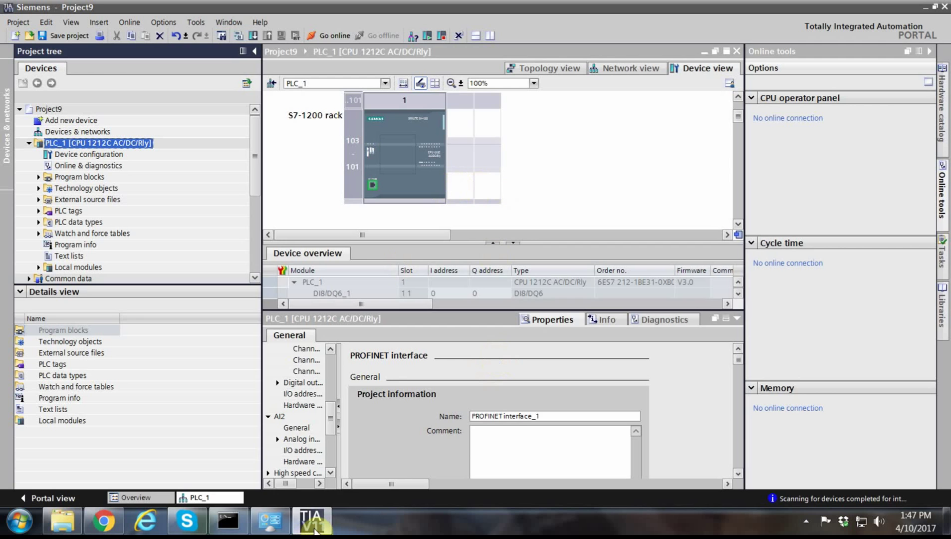
pyautogui.moveTo(315, 530)
pyautogui.click(319, 448)
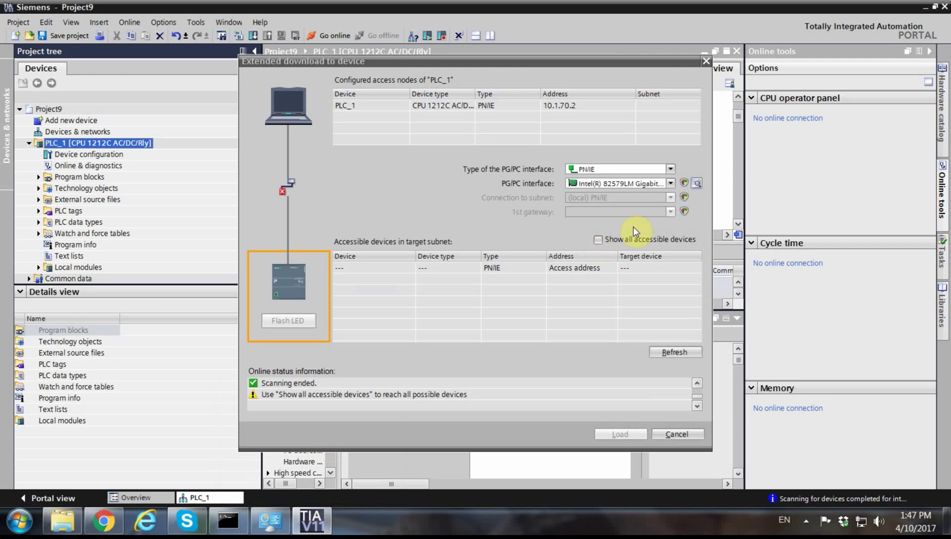
pyautogui.click(595, 240)
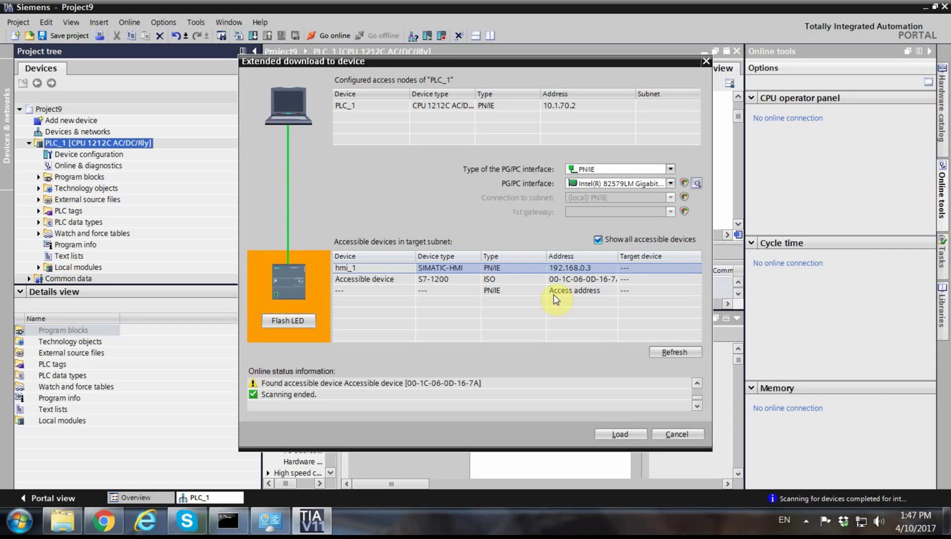
pyautogui.click(562, 279)
pyautogui.moveTo(619, 256); pyautogui.dragTo(659, 256)
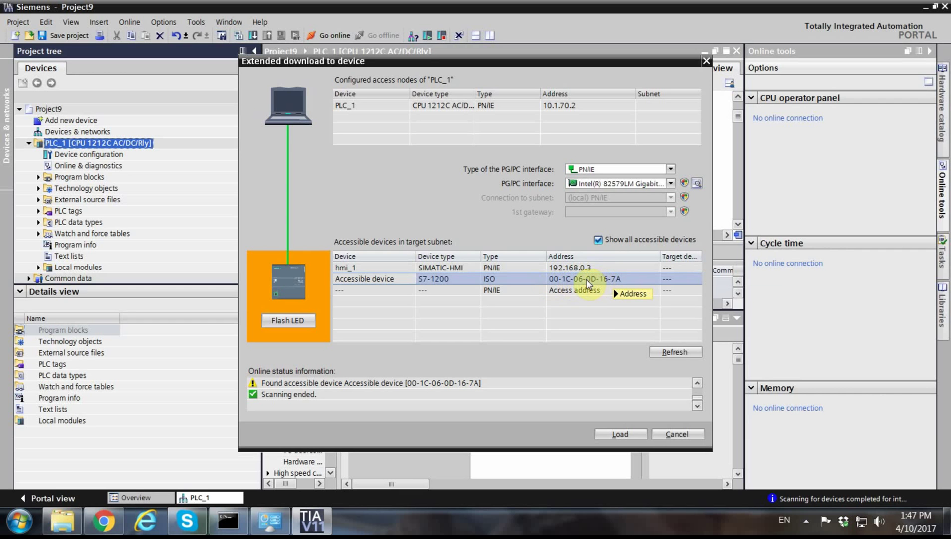
# Load the hardware configuration and software to the selected S7-1200 and finish with Start all enabled for the modules.
pyautogui.moveTo(586, 279)
pyautogui.click(620, 434)
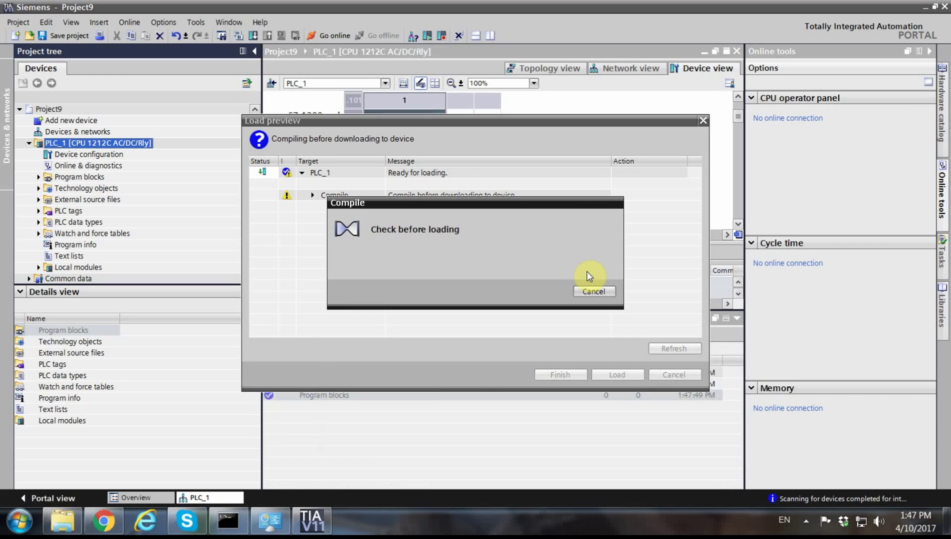
pyautogui.click(610, 375)
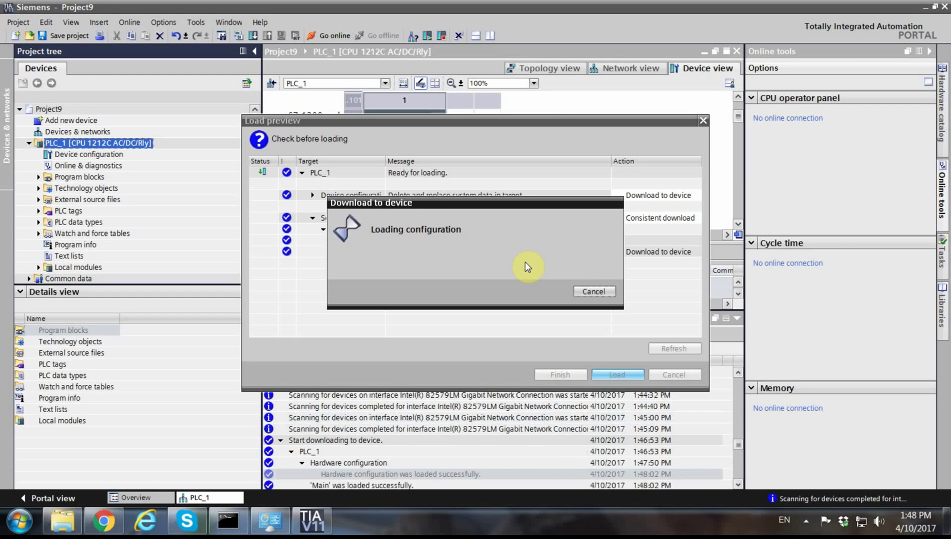
pyautogui.click(617, 195)
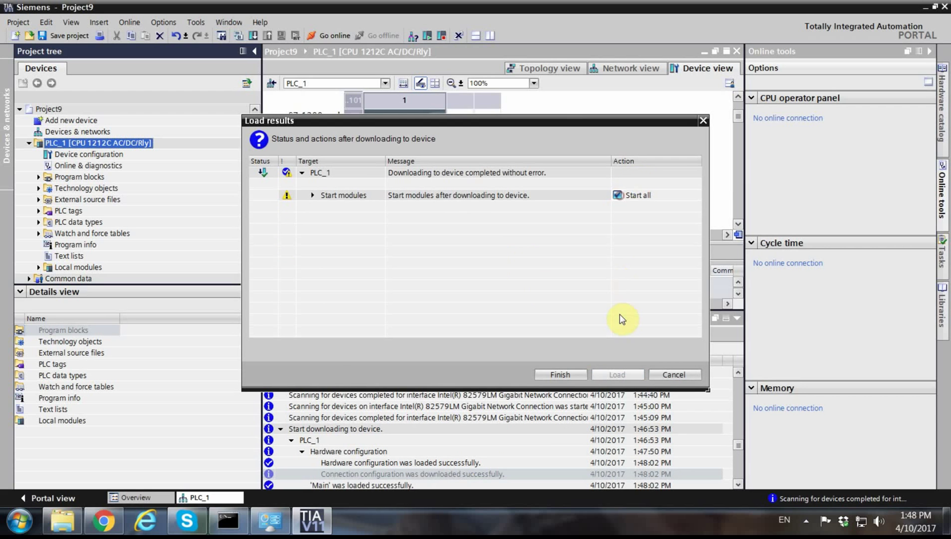
pyautogui.click(572, 374)
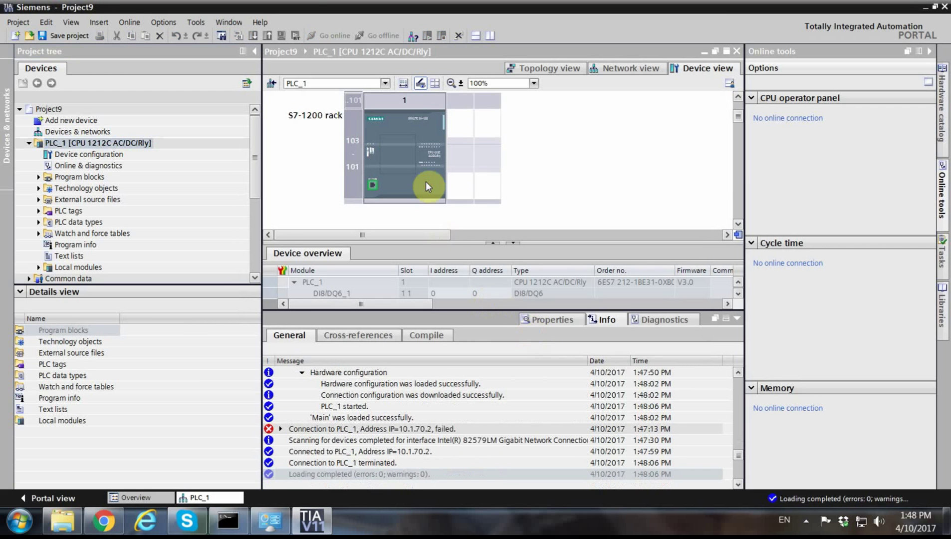
# Go online with PLC_1 and switch its CPU to STOP and back to RUN, confirming both mode changes.
pyautogui.click(331, 35)
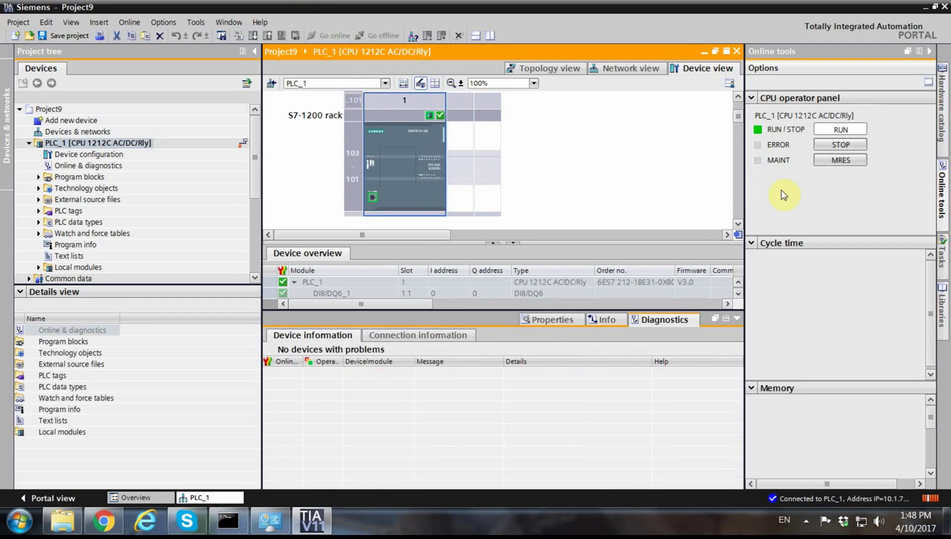
pyautogui.click(840, 144)
pyautogui.click(505, 278)
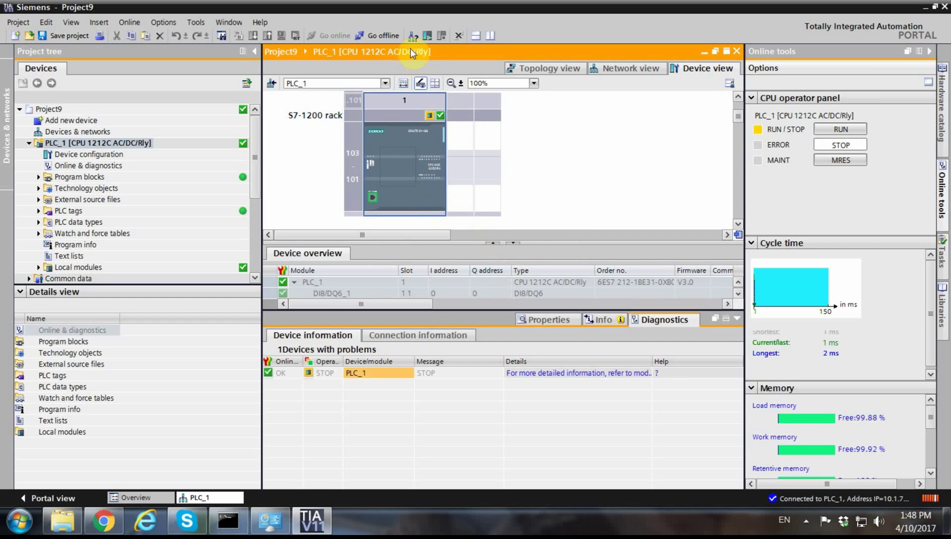
pyautogui.click(427, 36)
pyautogui.click(512, 280)
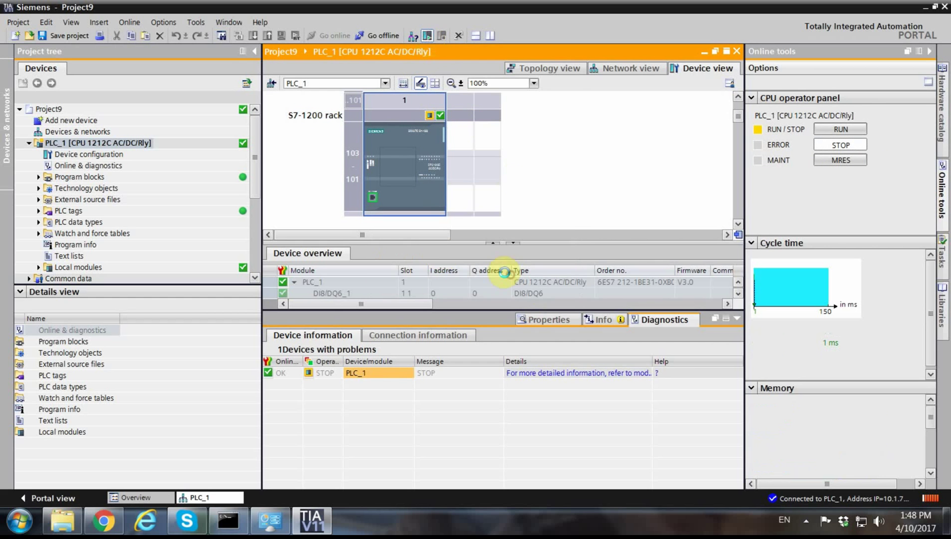
# Open PLC_1's Online & diagnostics, review the Assign IP address function, and display the Reset to factory settings function.
pyautogui.doubleClick(86, 165)
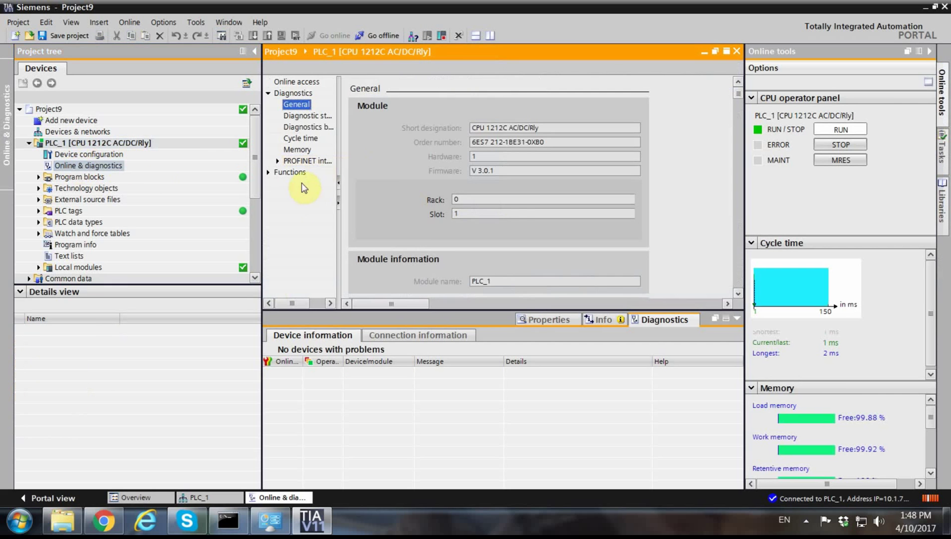
pyautogui.click(290, 173)
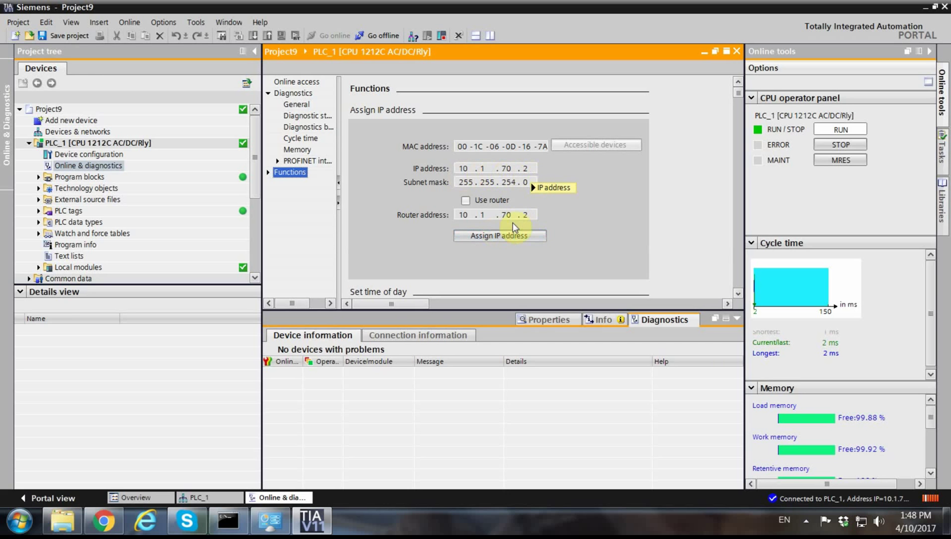
pyautogui.click(567, 208)
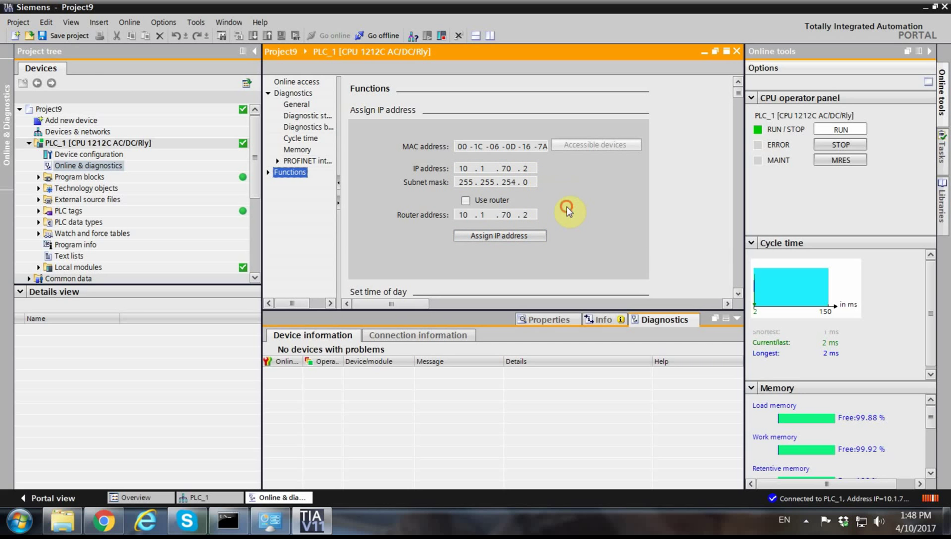
pyautogui.click(267, 173)
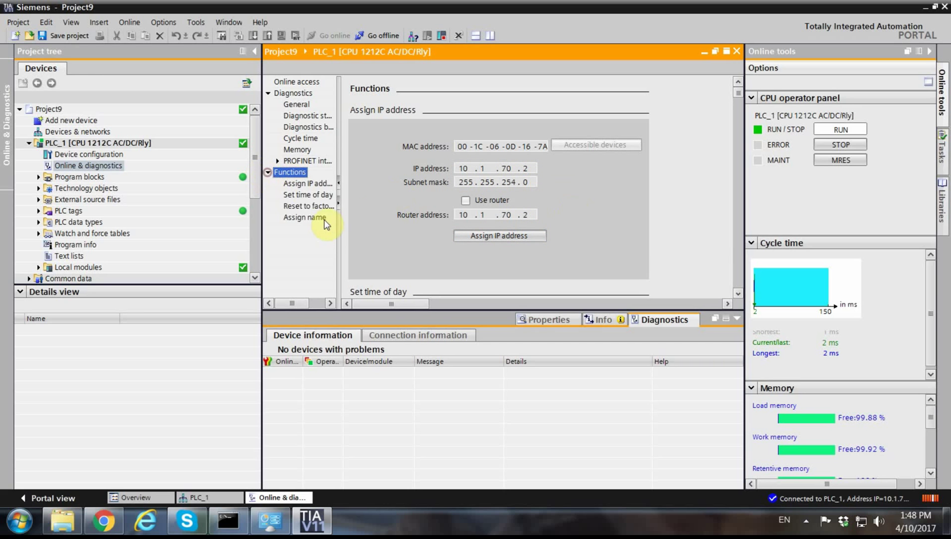
pyautogui.click(310, 205)
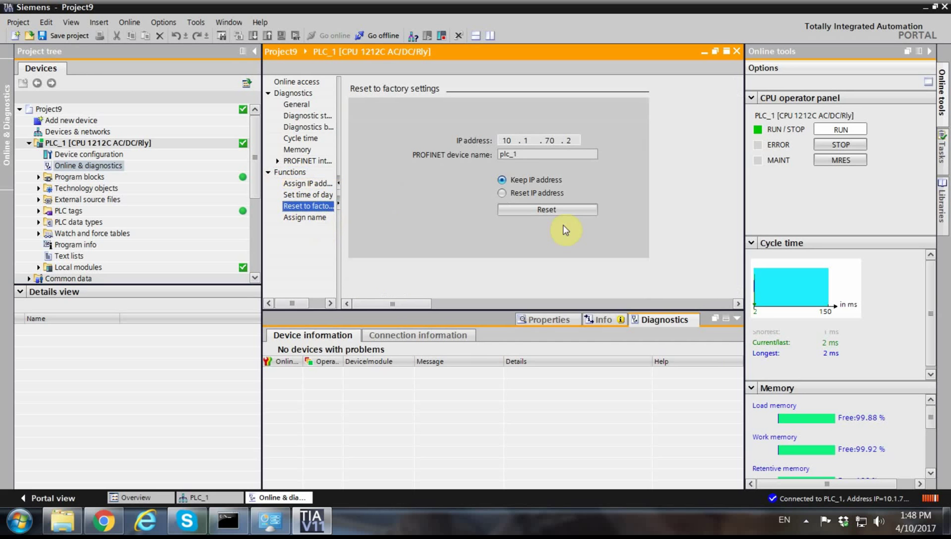